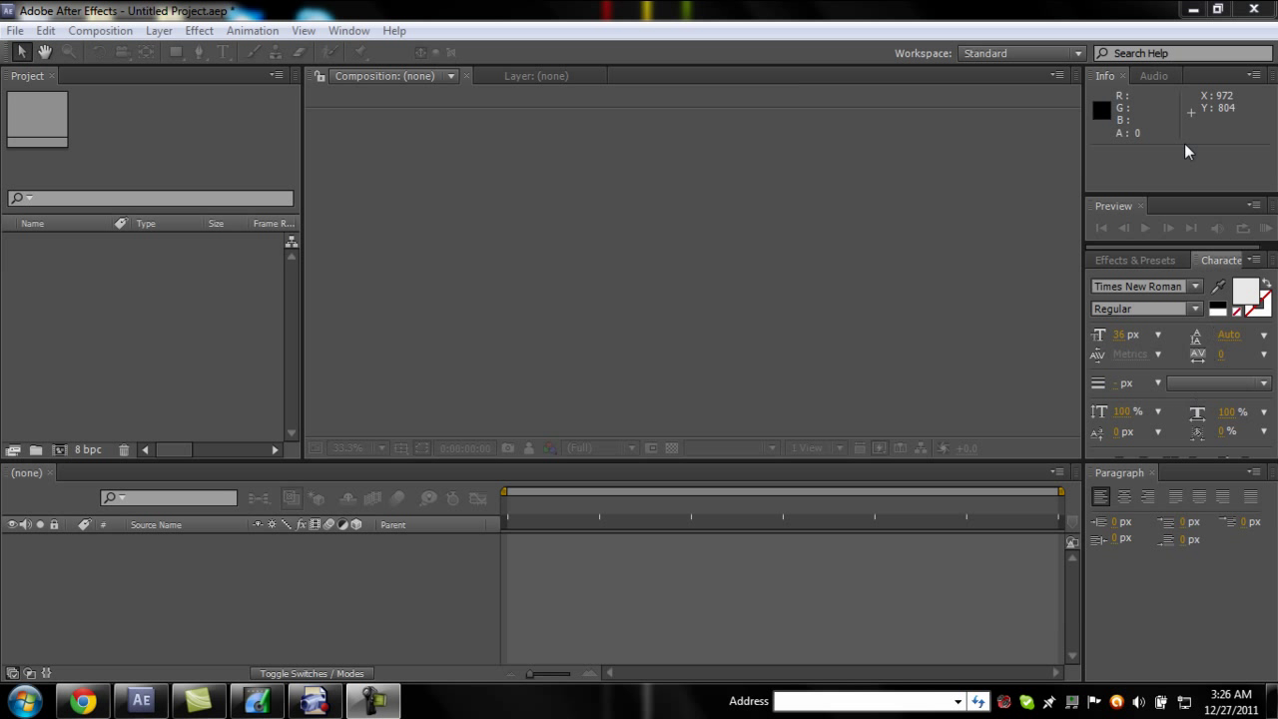
# Step: Try importing 2011_12_27_3_9_51.M2TS, dismiss the damaged/unsupported error, and minimize After Effects
pyautogui.click(1192, 9)
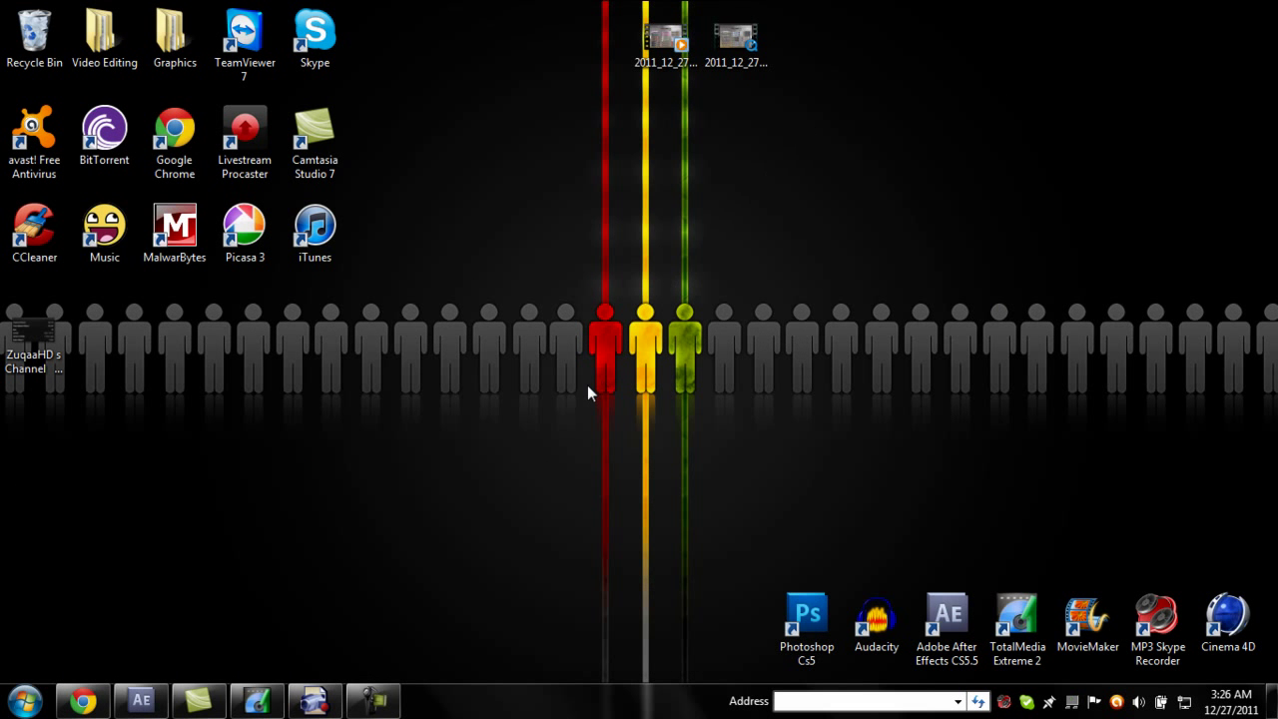
pyautogui.click(147, 702)
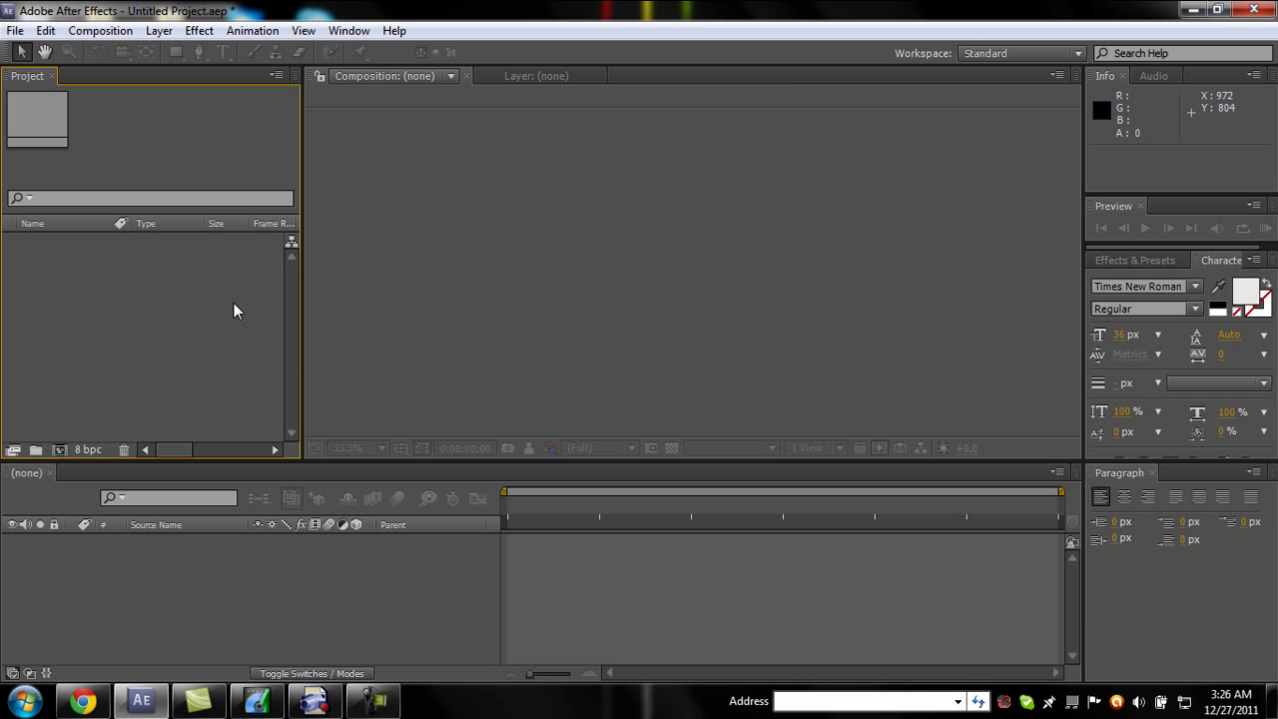
pyautogui.doubleClick(233, 303)
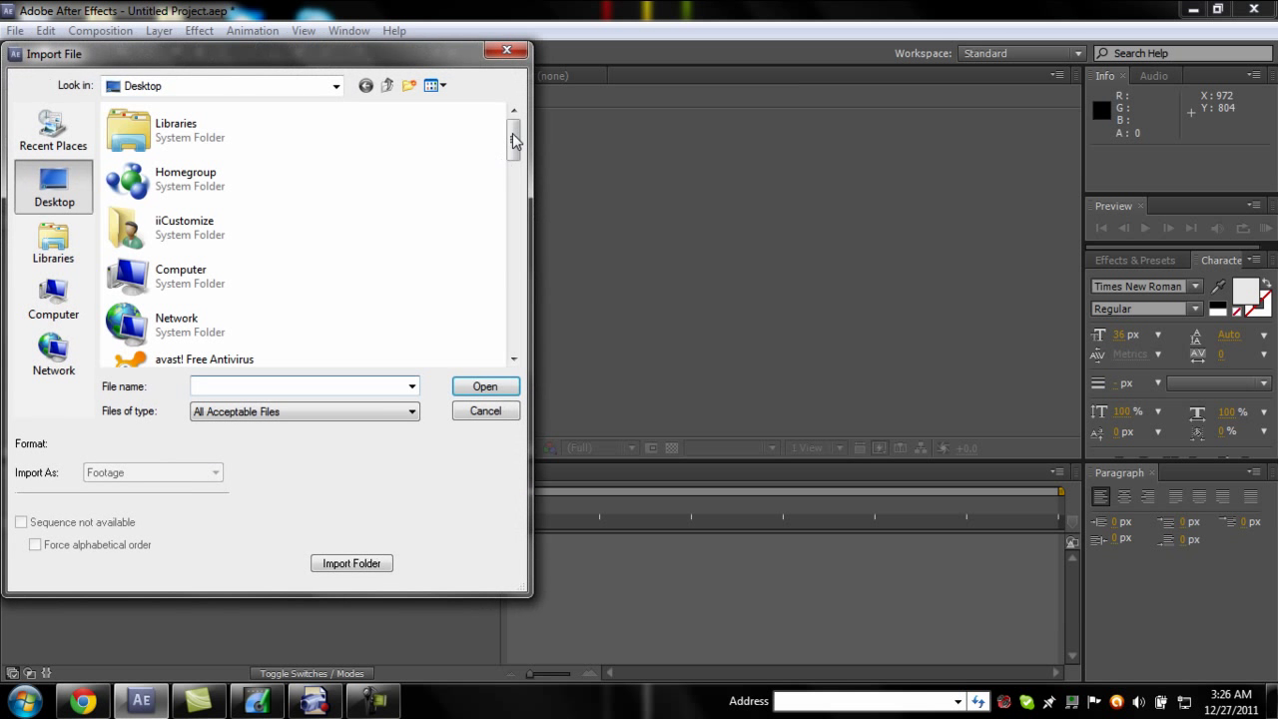
pyautogui.moveTo(516, 146); pyautogui.dragTo(517, 250)
pyautogui.doubleClick(200, 159)
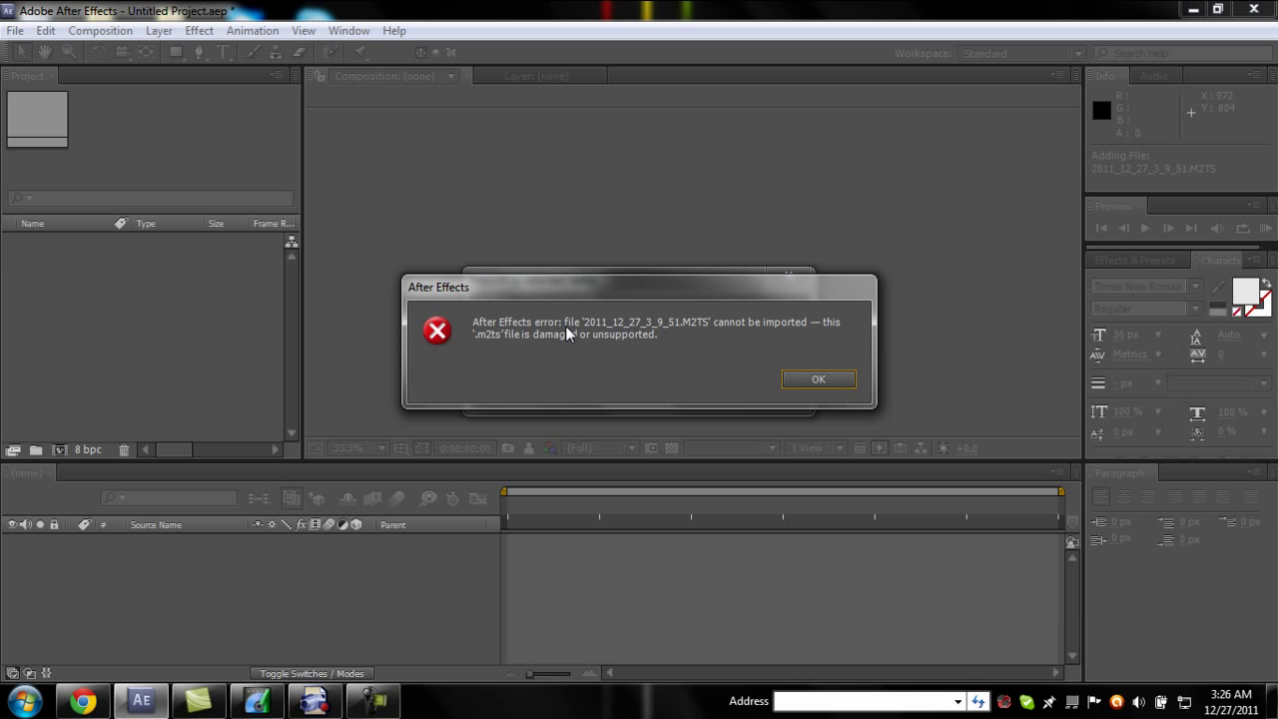
pyautogui.click(817, 378)
pyautogui.click(139, 701)
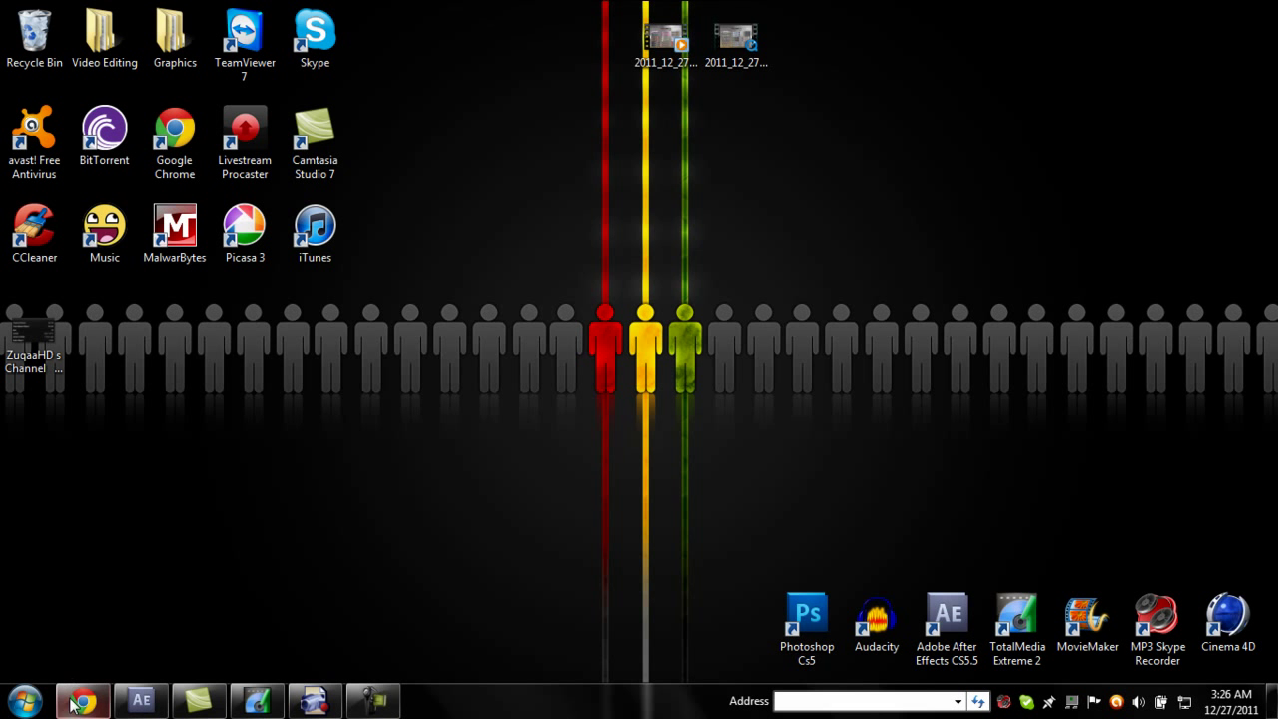
pyautogui.click(83, 700)
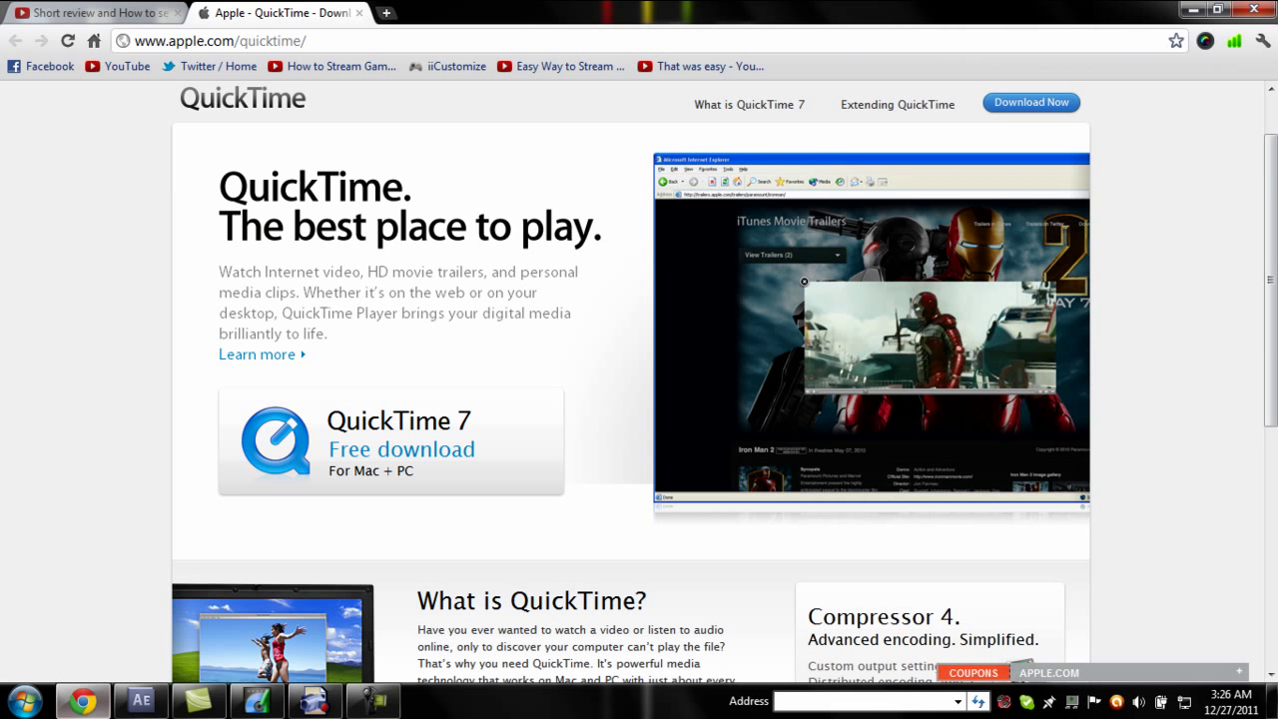
pyautogui.click(83, 705)
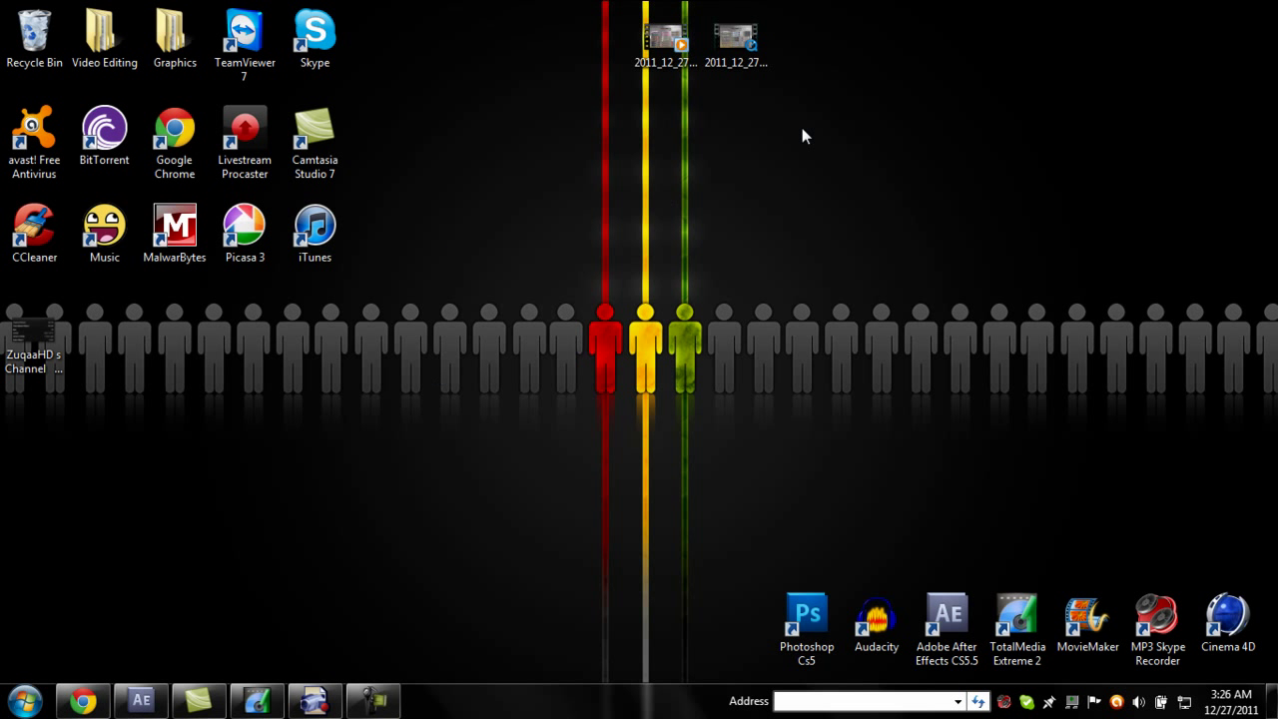
# Step: Check the desktop capture's properties, confirming a 13.8 MB AVCHD .M2TS file
pyautogui.click(315, 701)
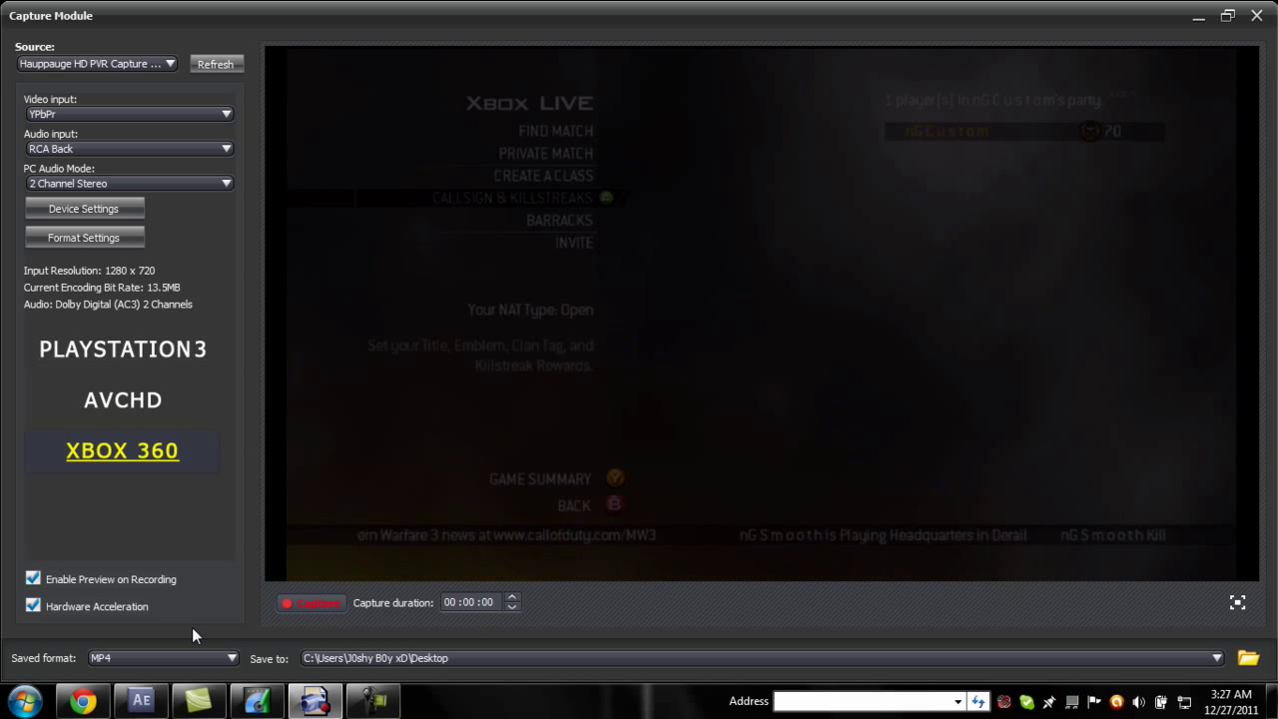
pyautogui.click(314, 701)
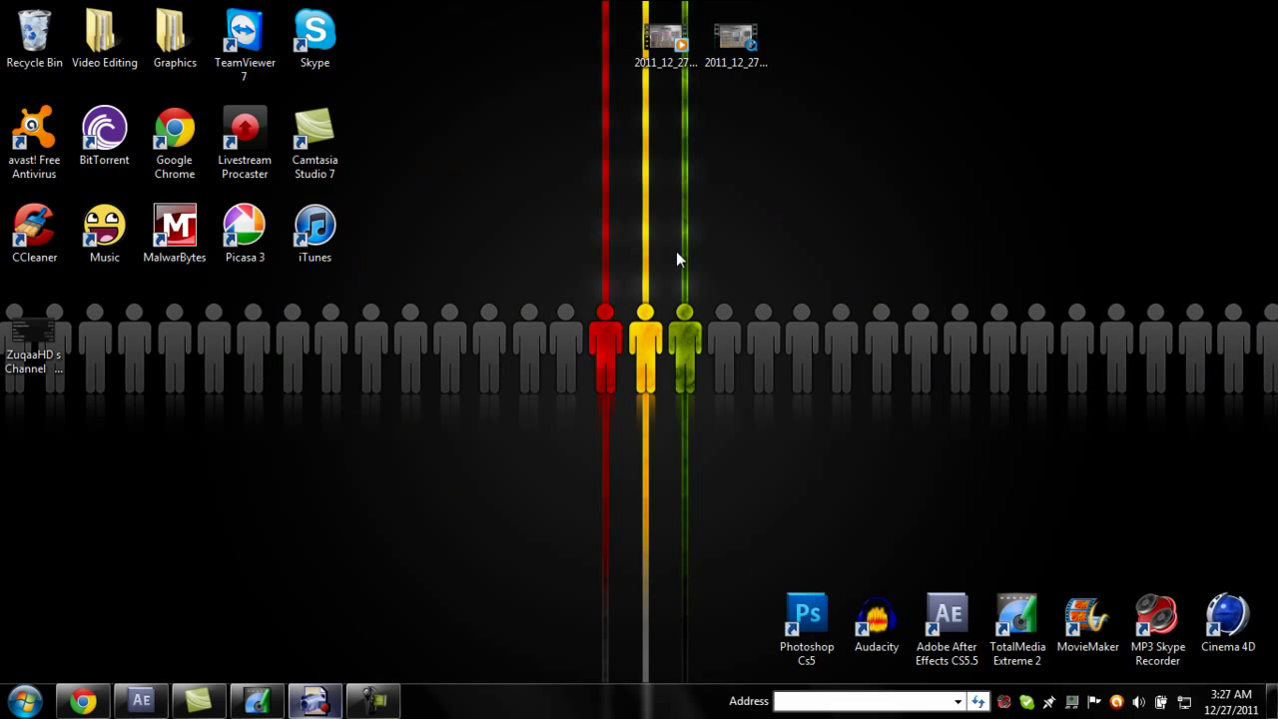
pyautogui.click(675, 40)
pyautogui.rightClick(671, 33)
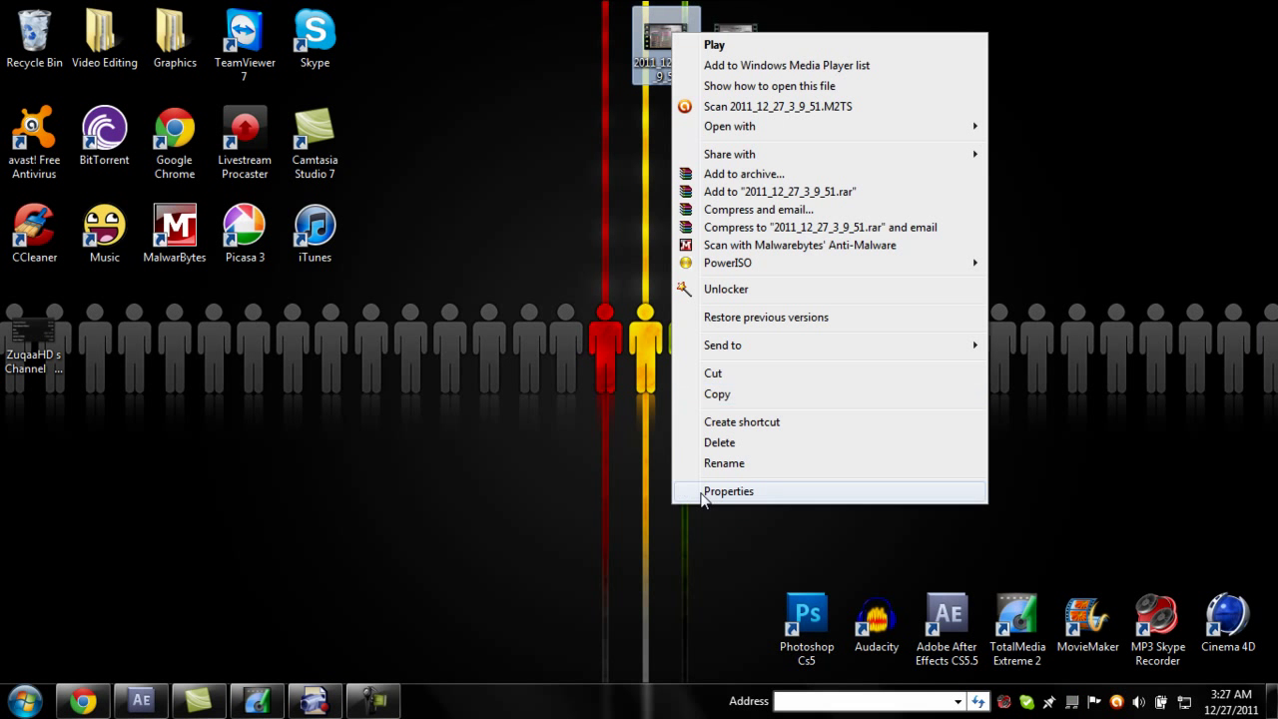
pyautogui.click(700, 492)
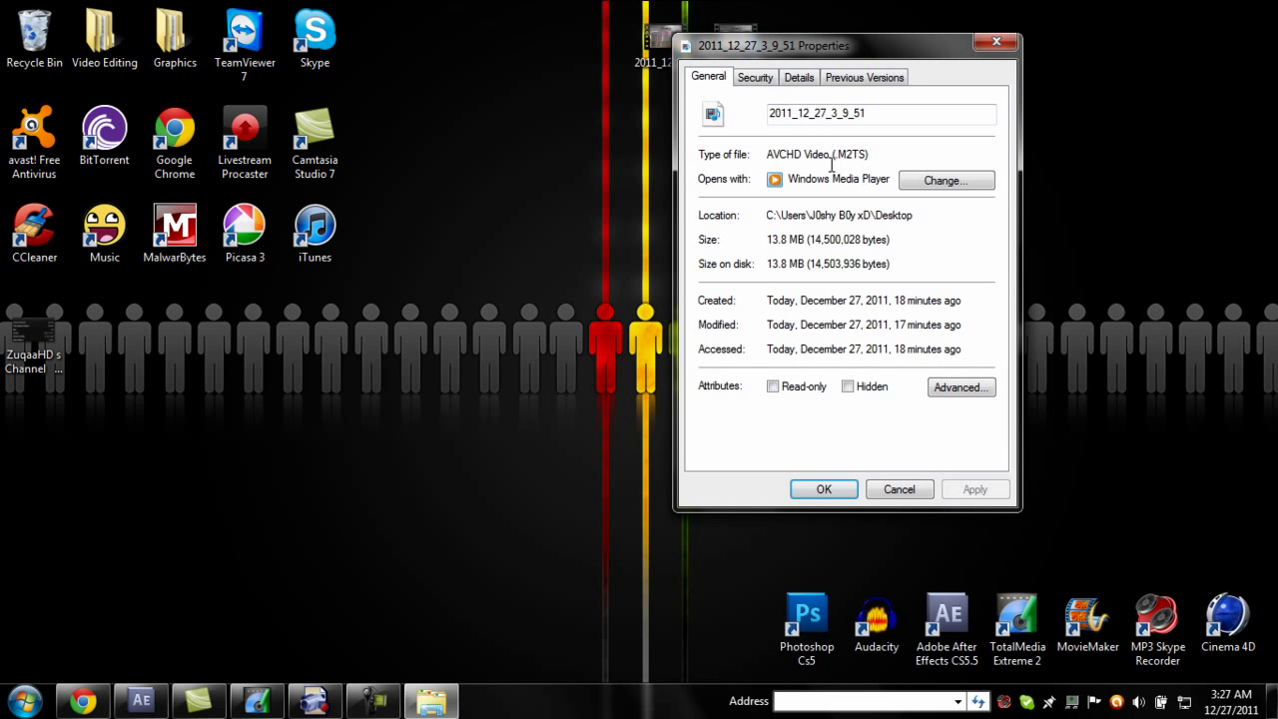
pyautogui.click(822, 488)
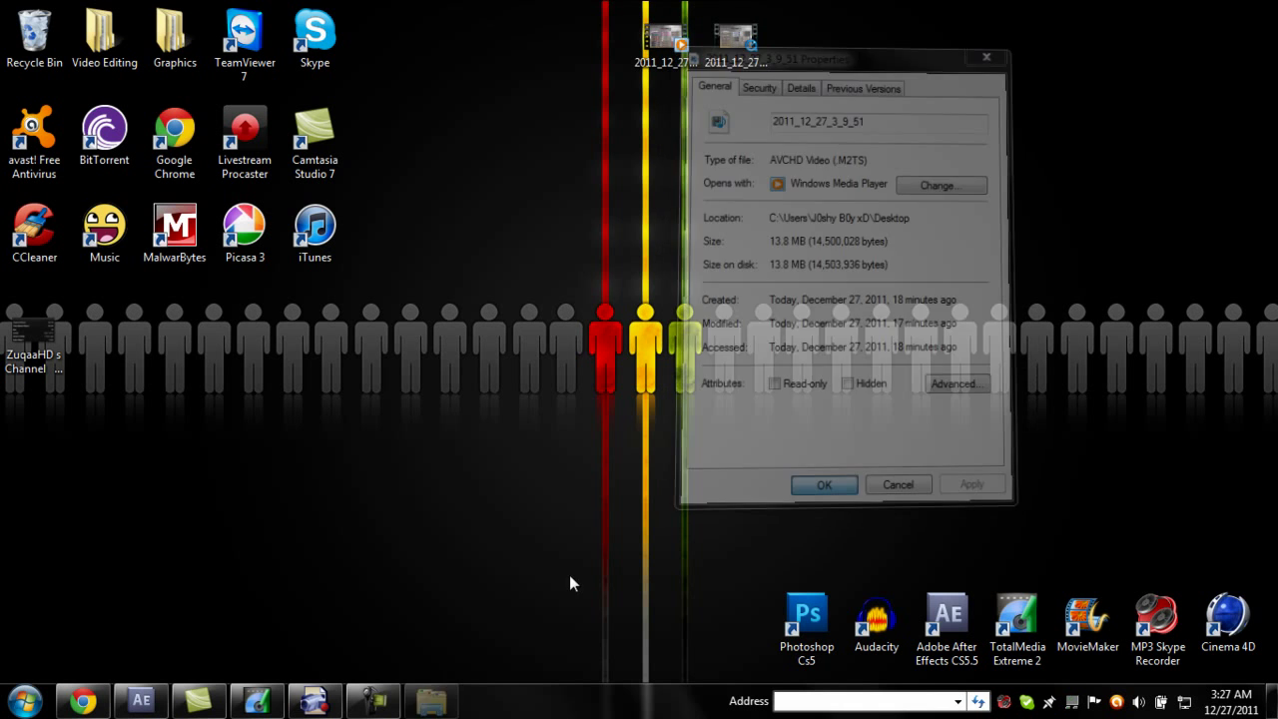
pyautogui.click(88, 702)
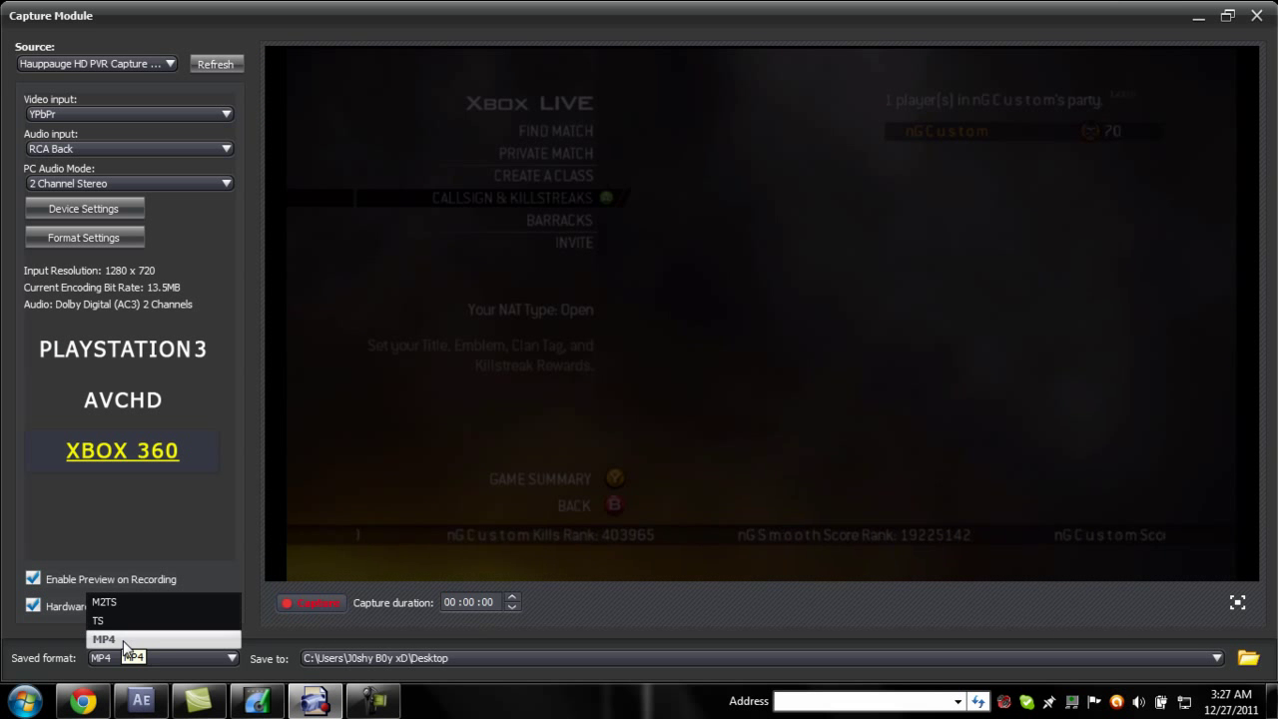
# Step: Keep MP4 as the saved format and review the H264 encoder settings at 13.5 Mbps
pyautogui.click(123, 640)
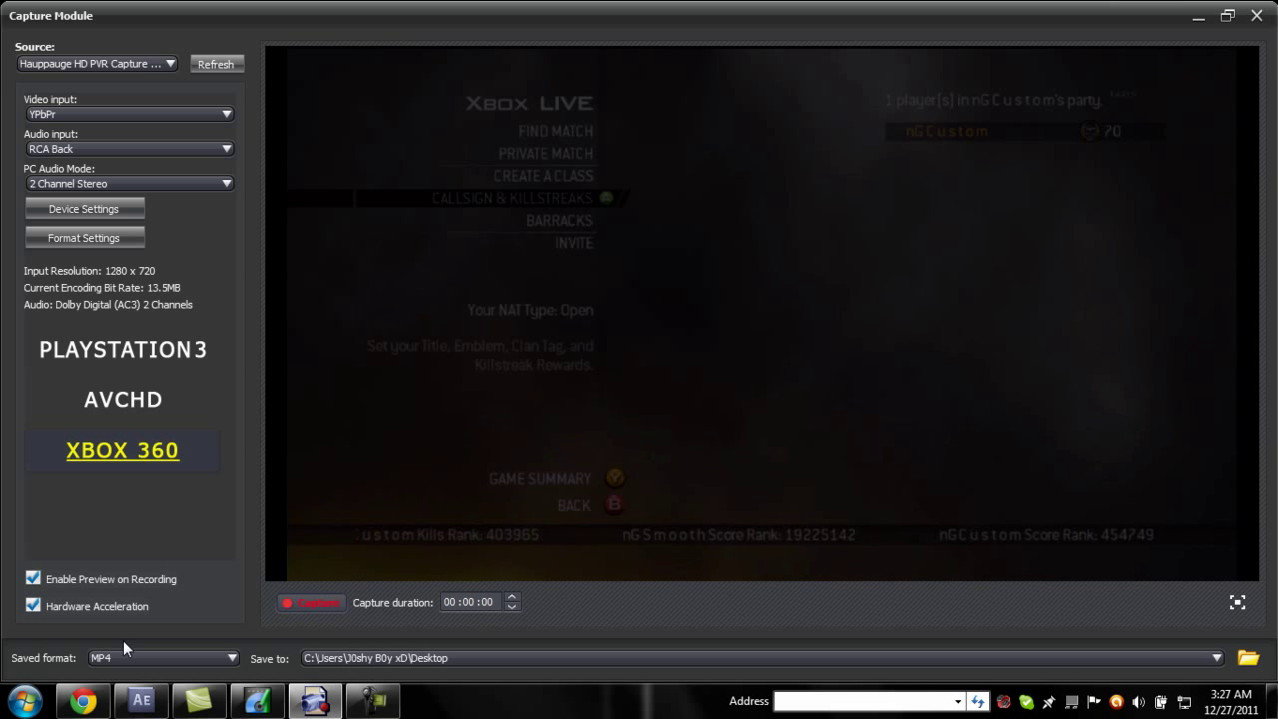
pyautogui.click(71, 234)
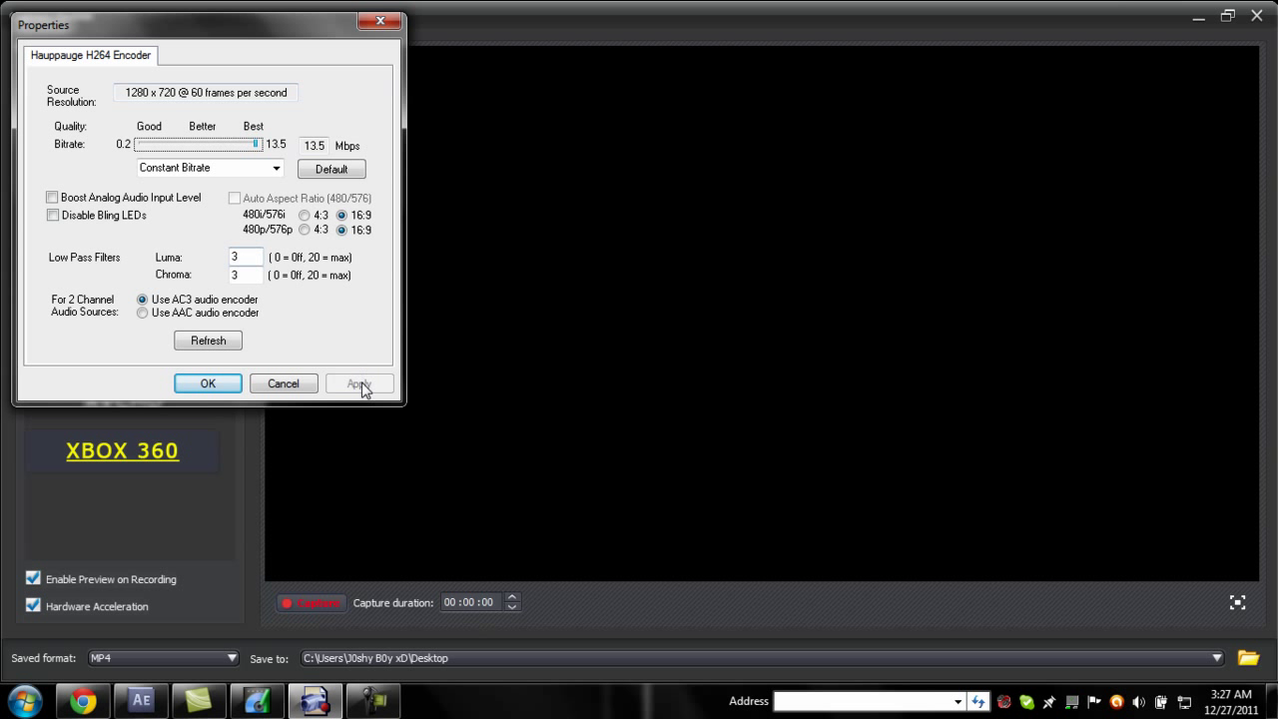
pyautogui.click(206, 383)
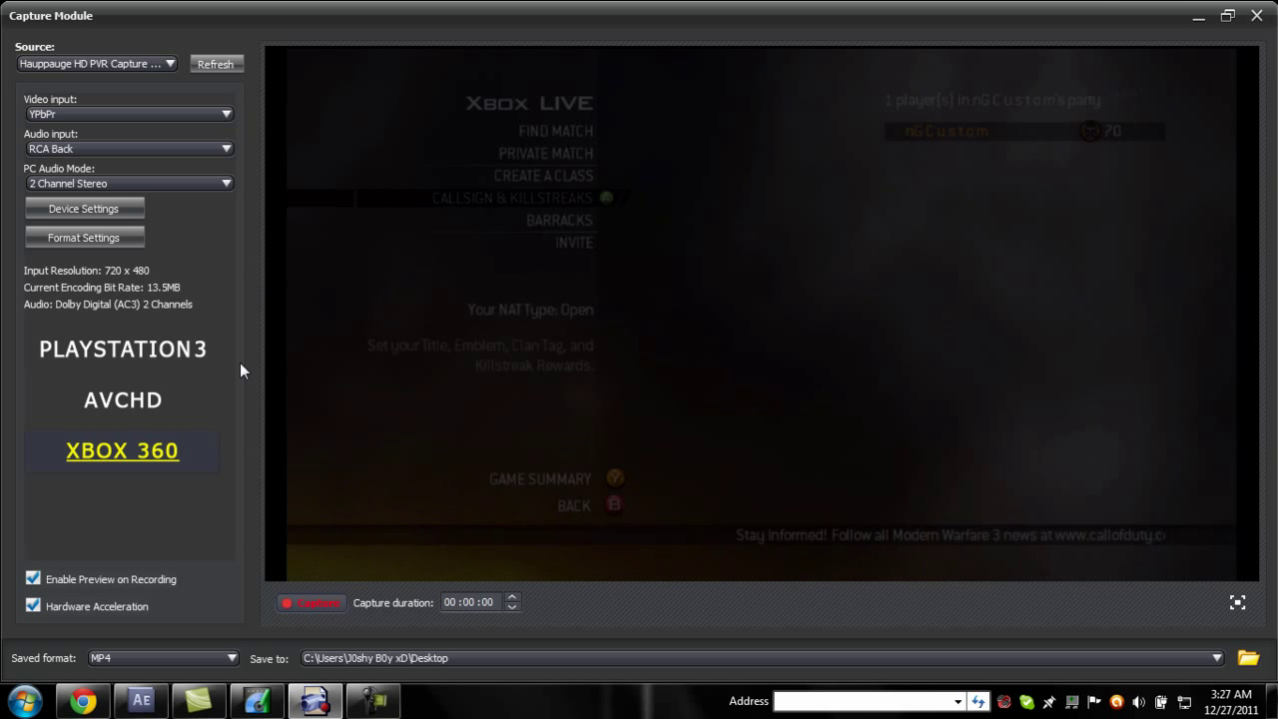
# Step: Import the 2011_12_27_3_12_50.MP4 capture into the After Effects project
pyautogui.click(313, 703)
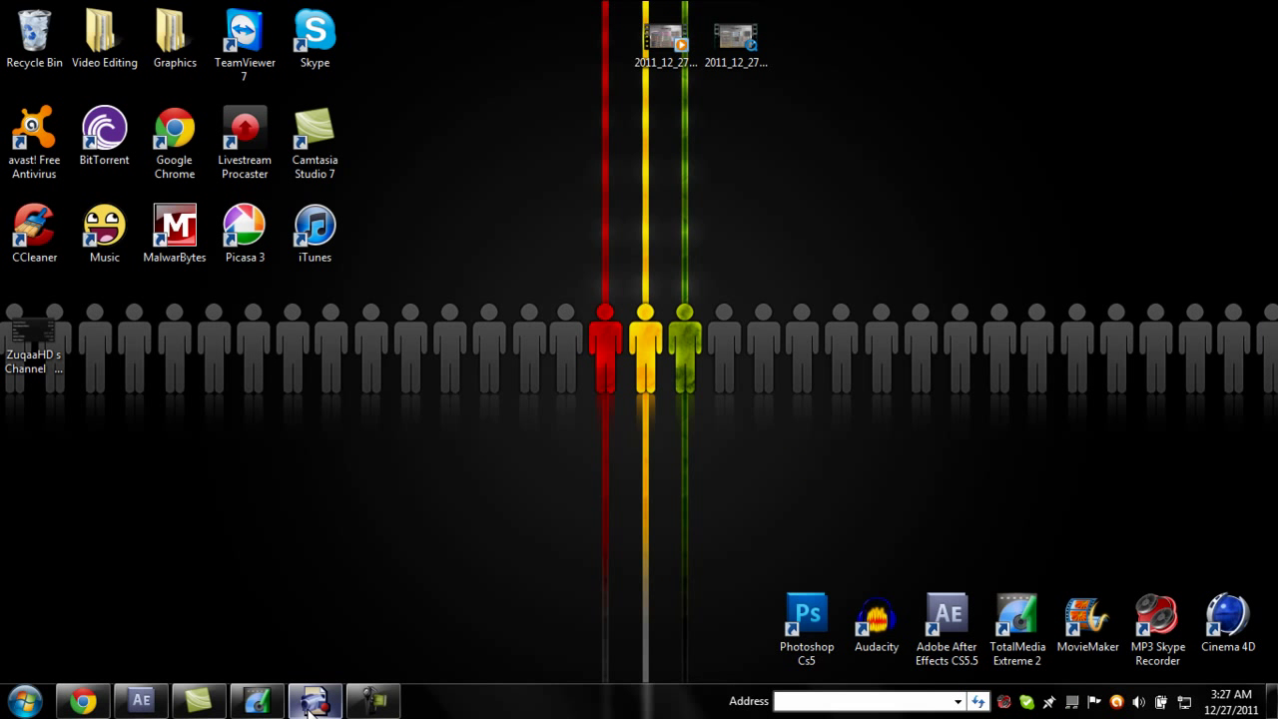
pyautogui.click(141, 700)
pyautogui.doubleClick(194, 302)
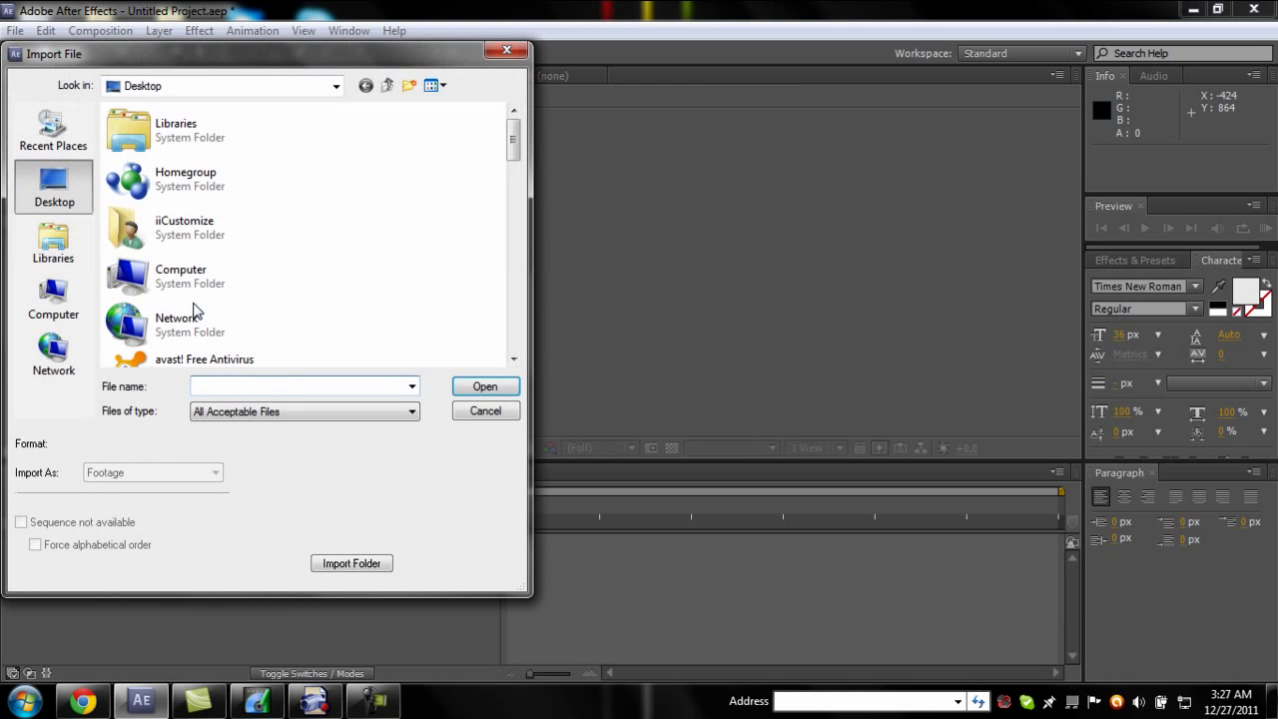
pyautogui.moveTo(515, 141); pyautogui.dragTo(514, 246)
pyautogui.click(207, 290)
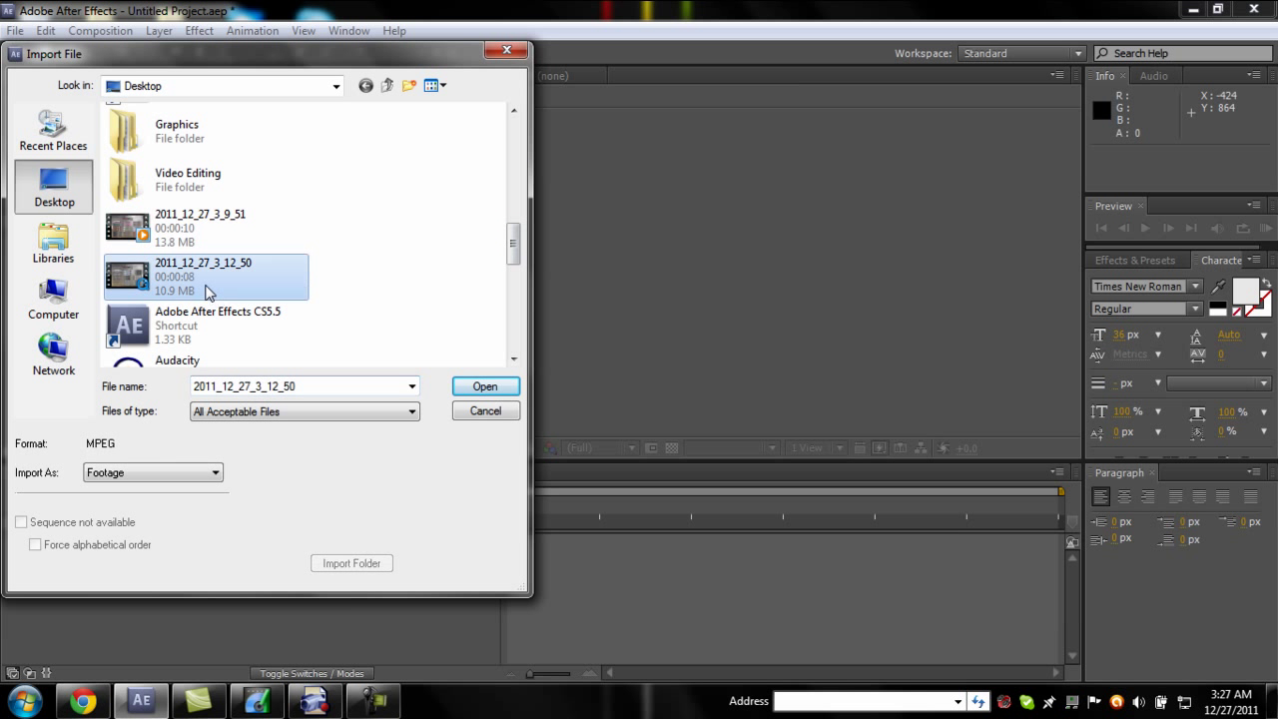
pyautogui.click(207, 253)
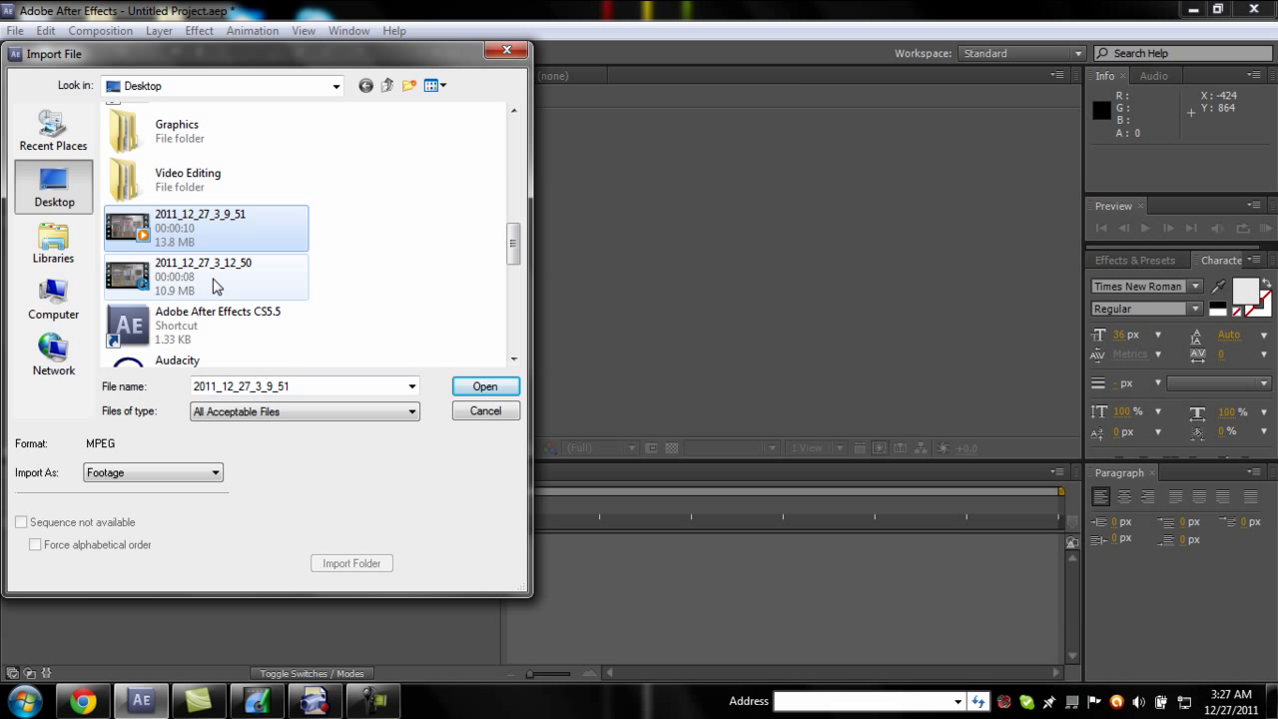
pyautogui.click(213, 287)
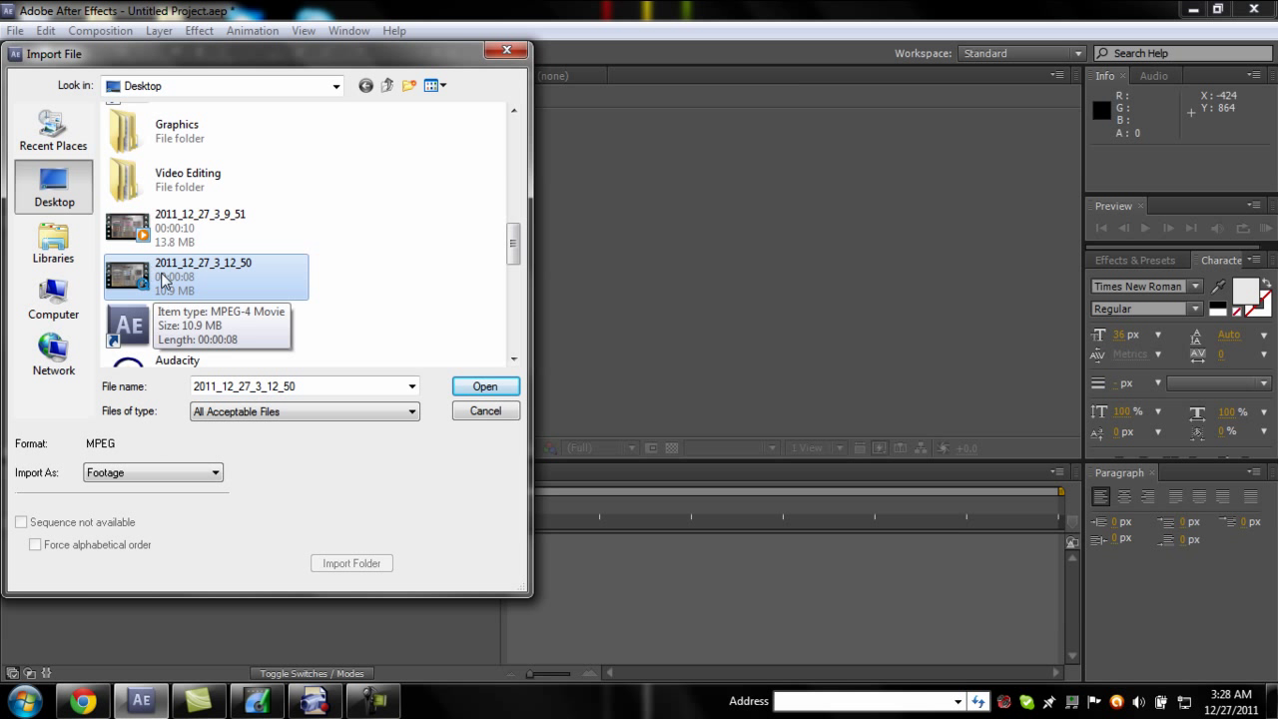
pyautogui.click(499, 386)
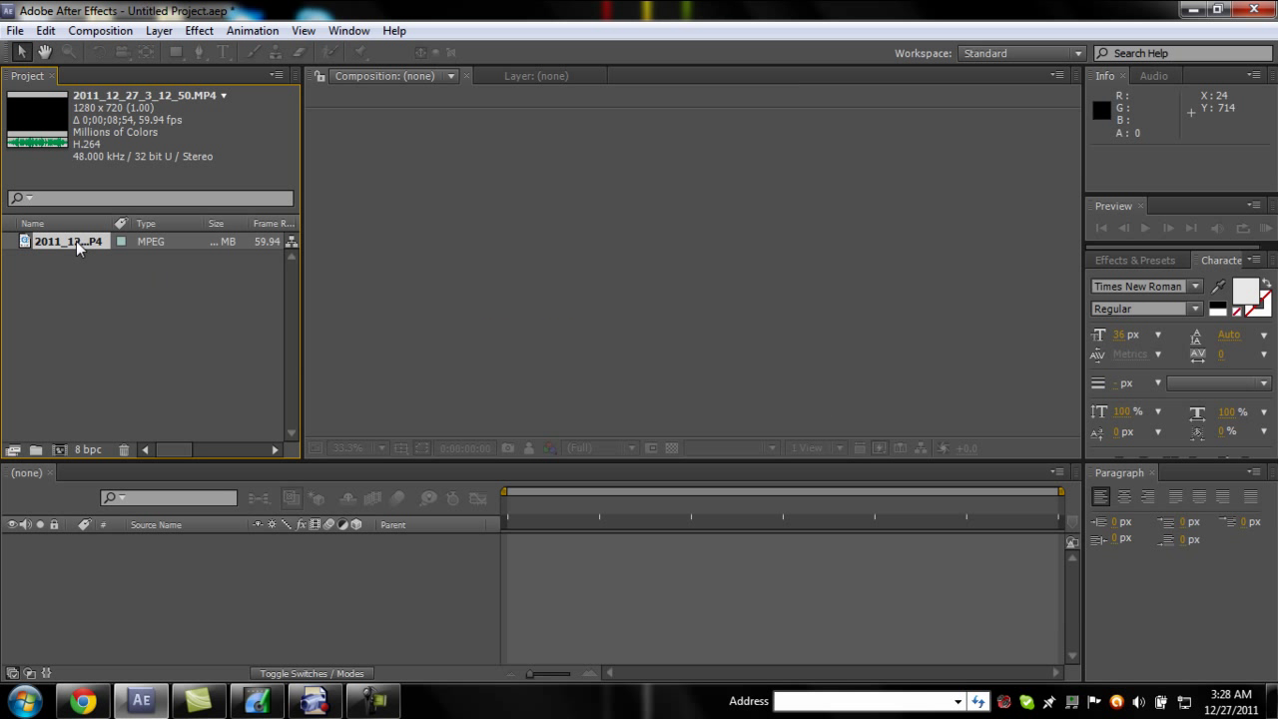
# Step: Create a new composition from the MP4, scale the layer to 103%, 105%, and minimise
pyautogui.click(60, 448)
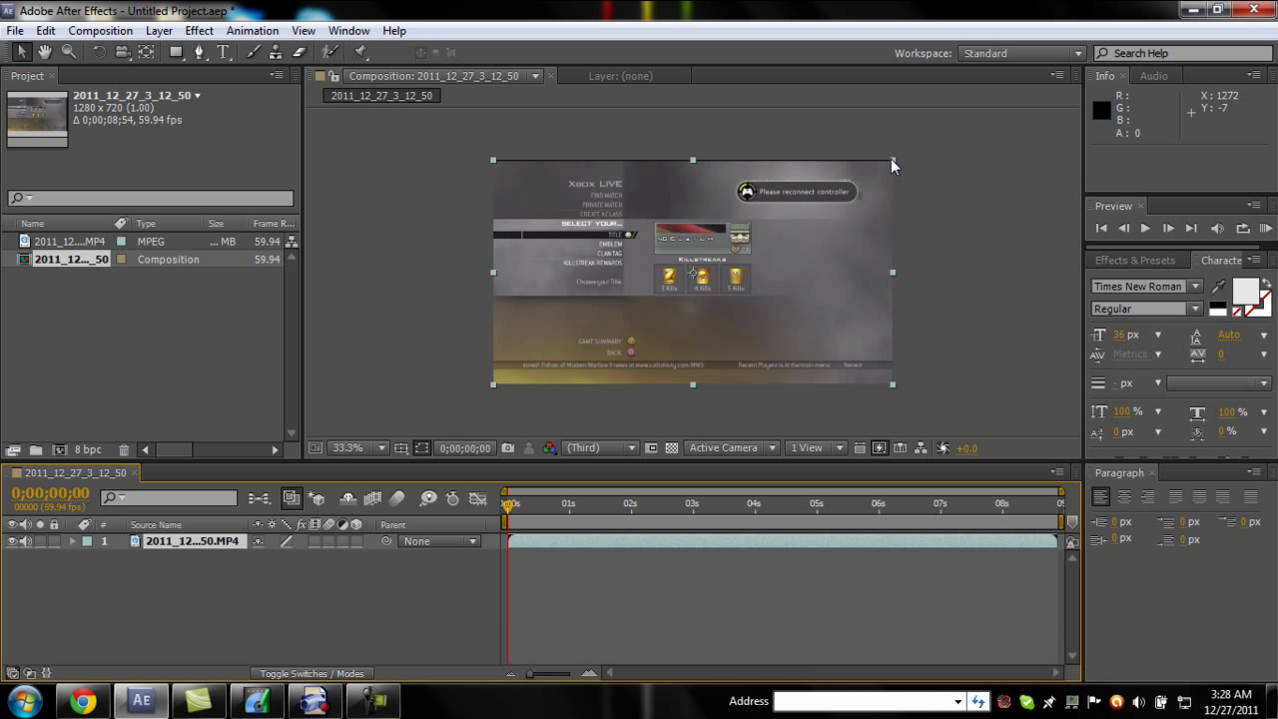
pyautogui.moveTo(892, 161); pyautogui.dragTo(899, 154)
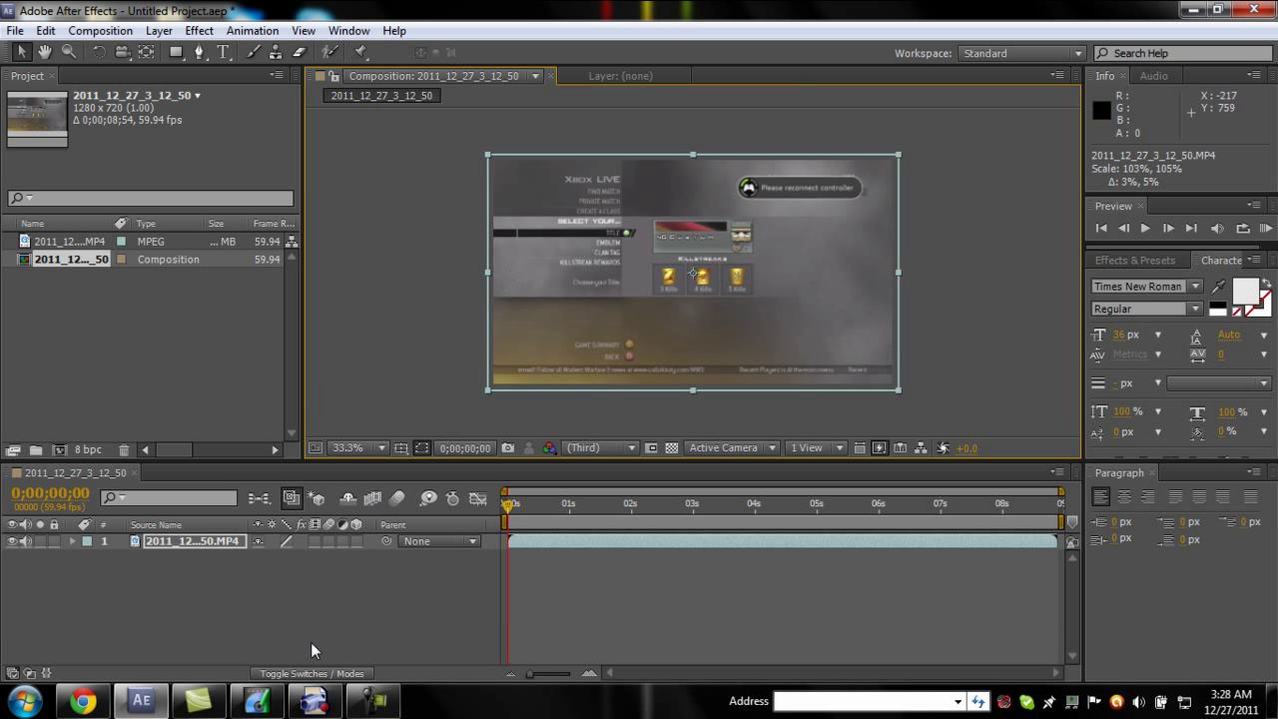
pyautogui.click(141, 700)
# Step: Open the Call Of Duty > Edits folder in the Videos library
pyautogui.press('super')
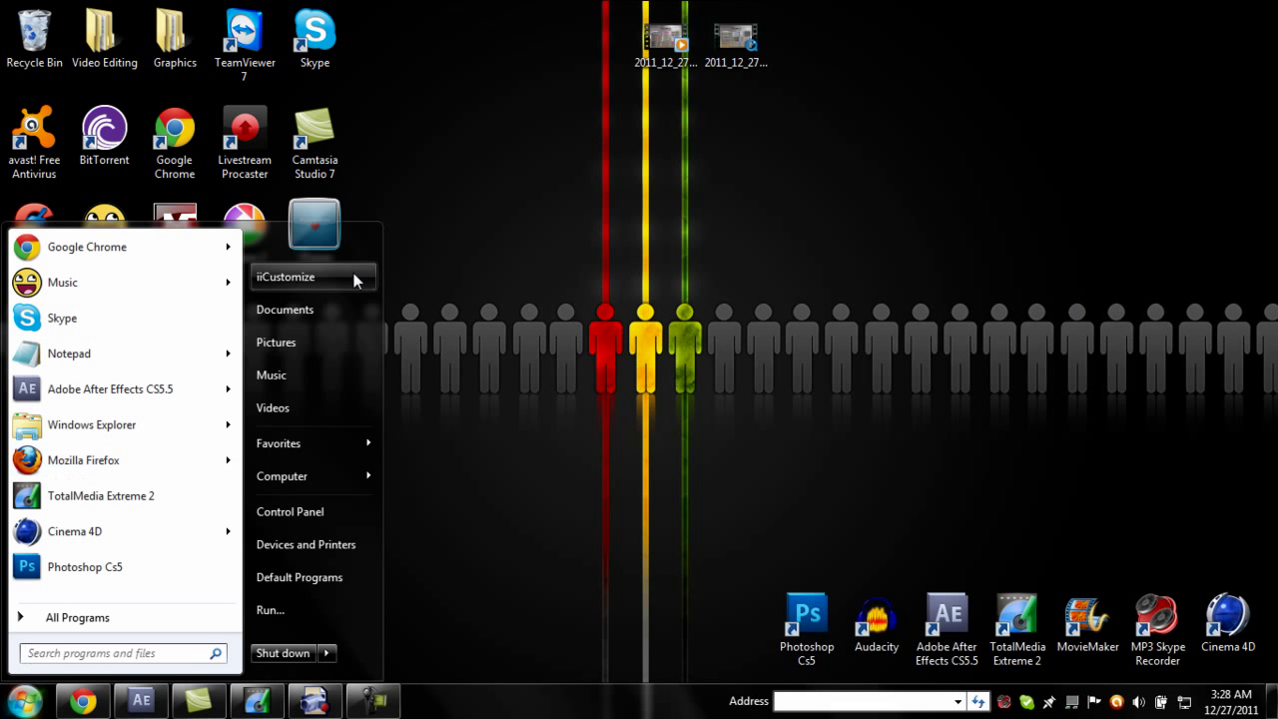
pyautogui.click(286, 413)
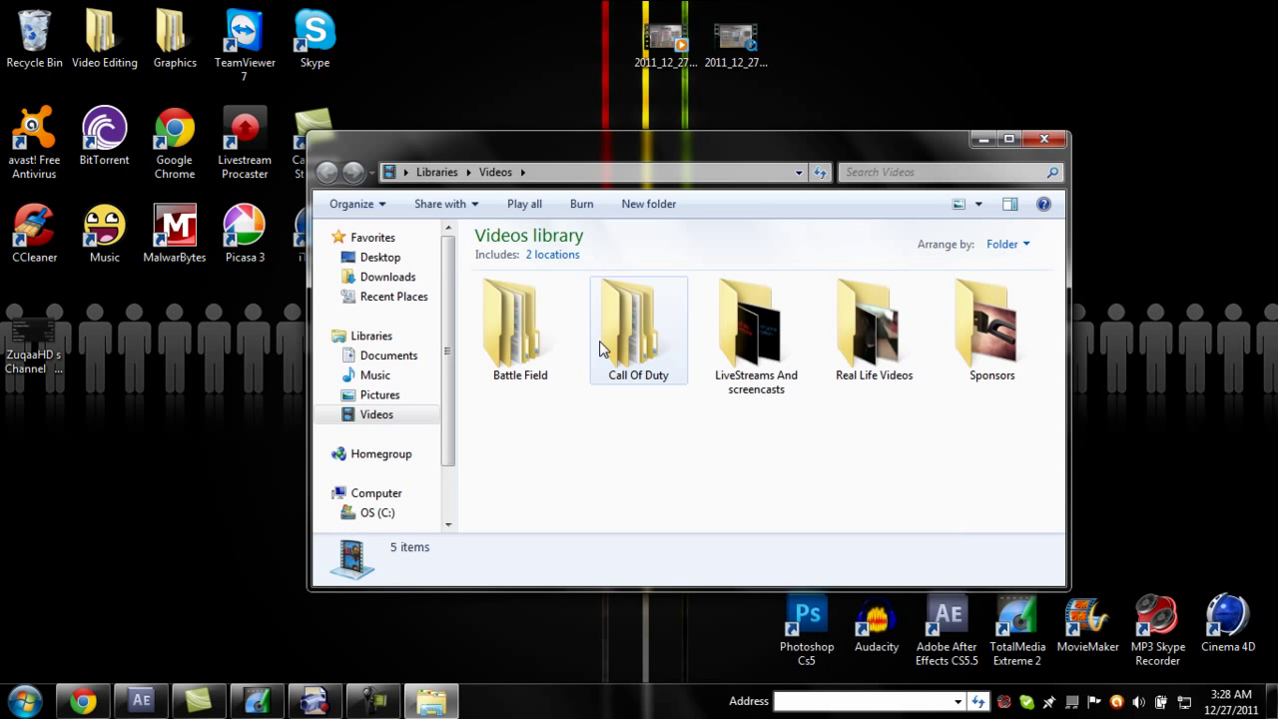
pyautogui.doubleClick(604, 350)
pyautogui.click(557, 343)
pyautogui.doubleClick(557, 343)
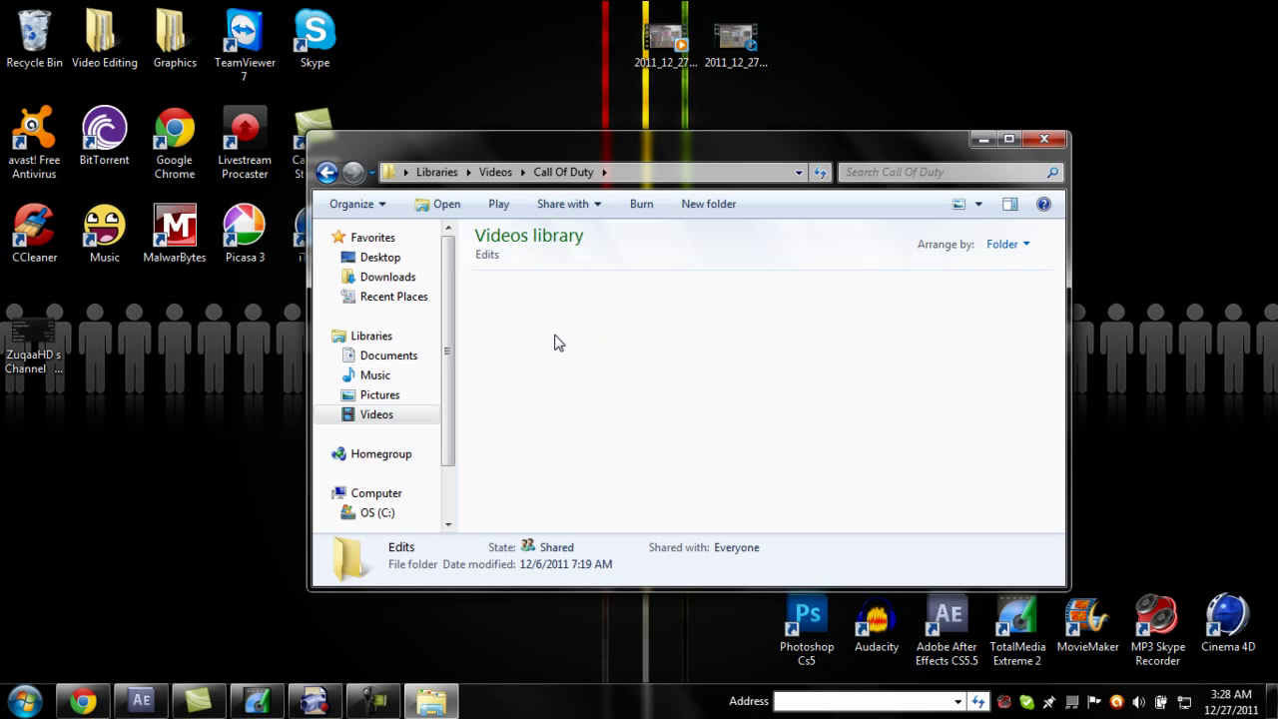
# Step: Play the Mini Daytage #1 edit maximised in Windows Media Player, then close it
pyautogui.click(512, 318)
pyautogui.doubleClick(512, 318)
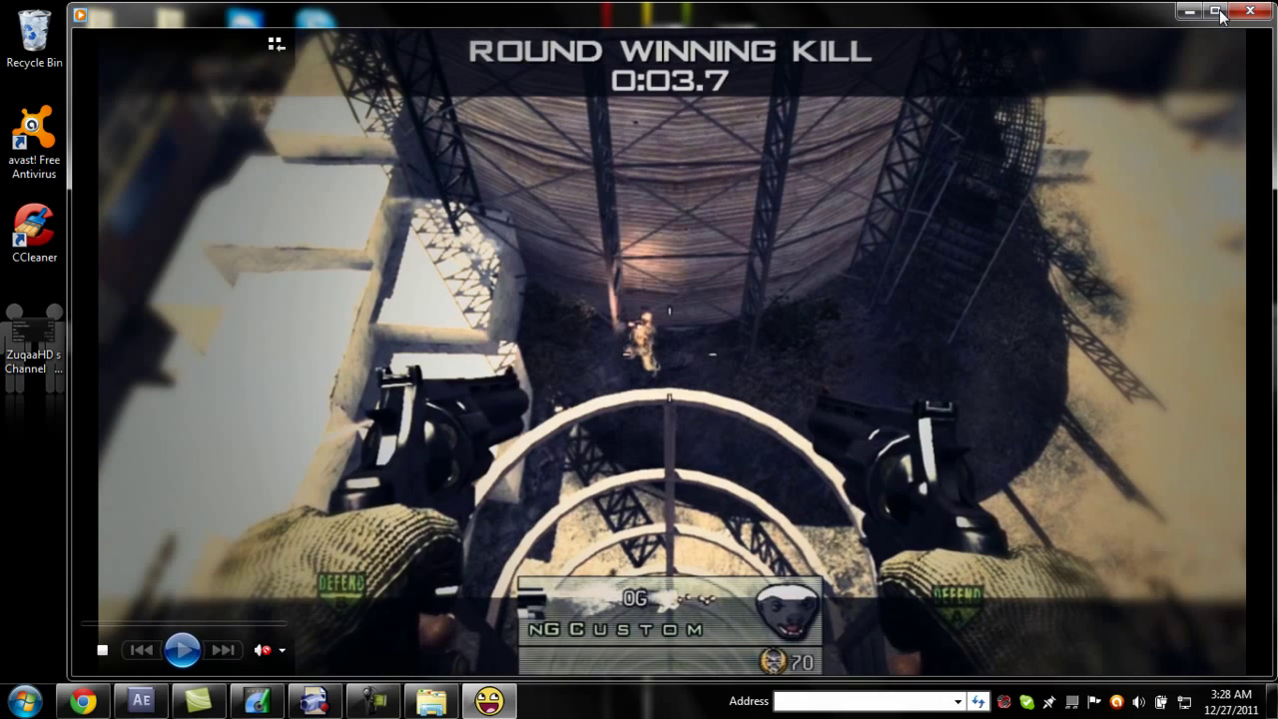
pyautogui.click(1219, 12)
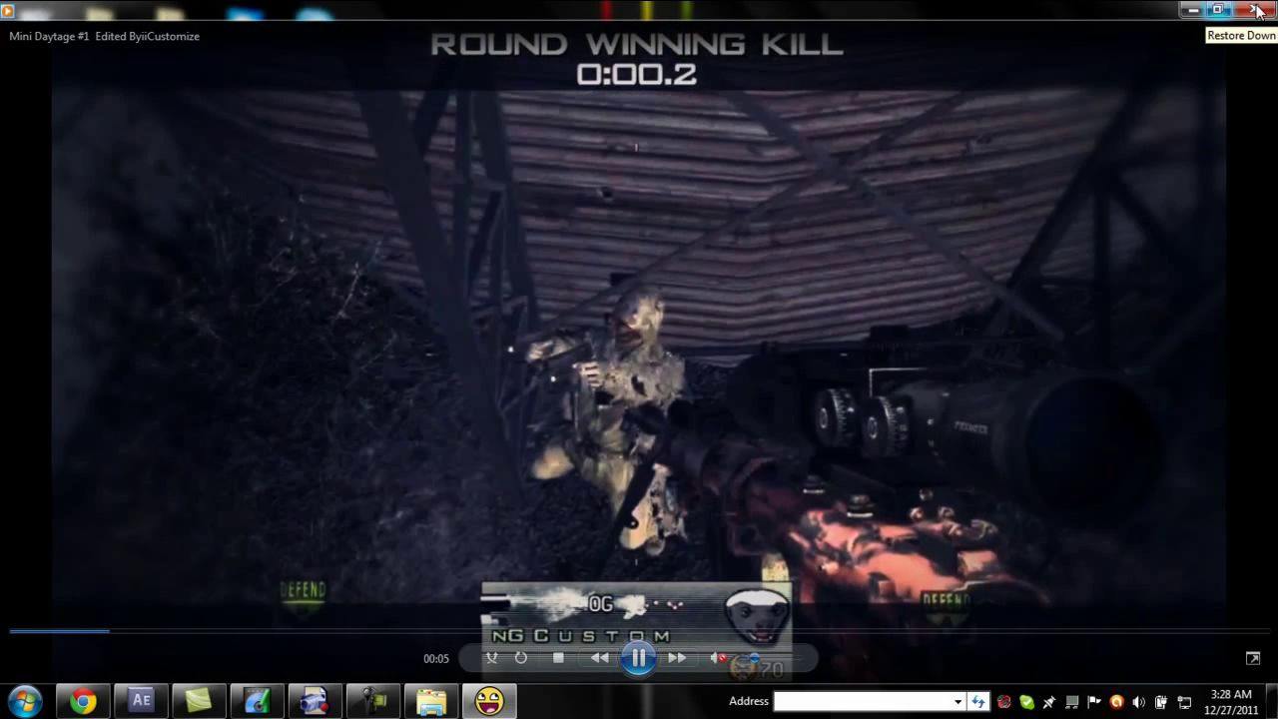
pyautogui.hotkey('alt', 'F4')
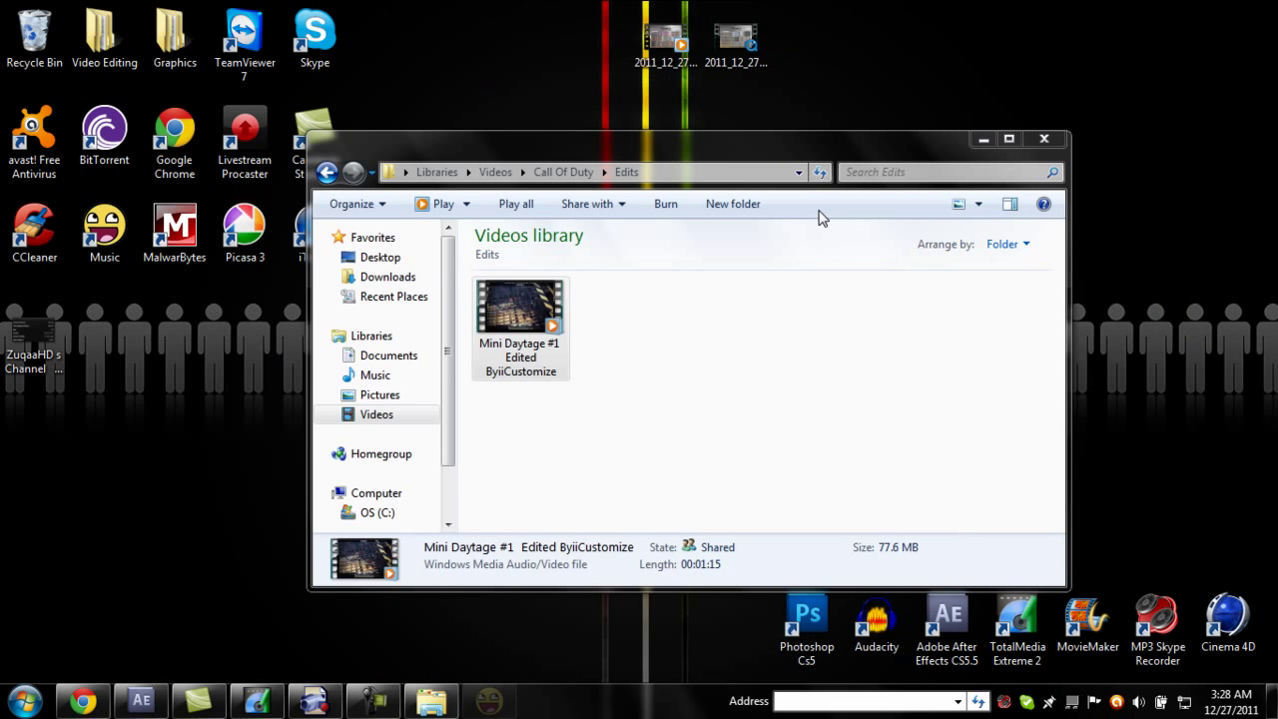
# Step: Close Explorer, briefly restore Chrome and TotalMedia Extreme, then select the 2011_12_27_3_12_50 capture on the desktop
pyautogui.click(1047, 139)
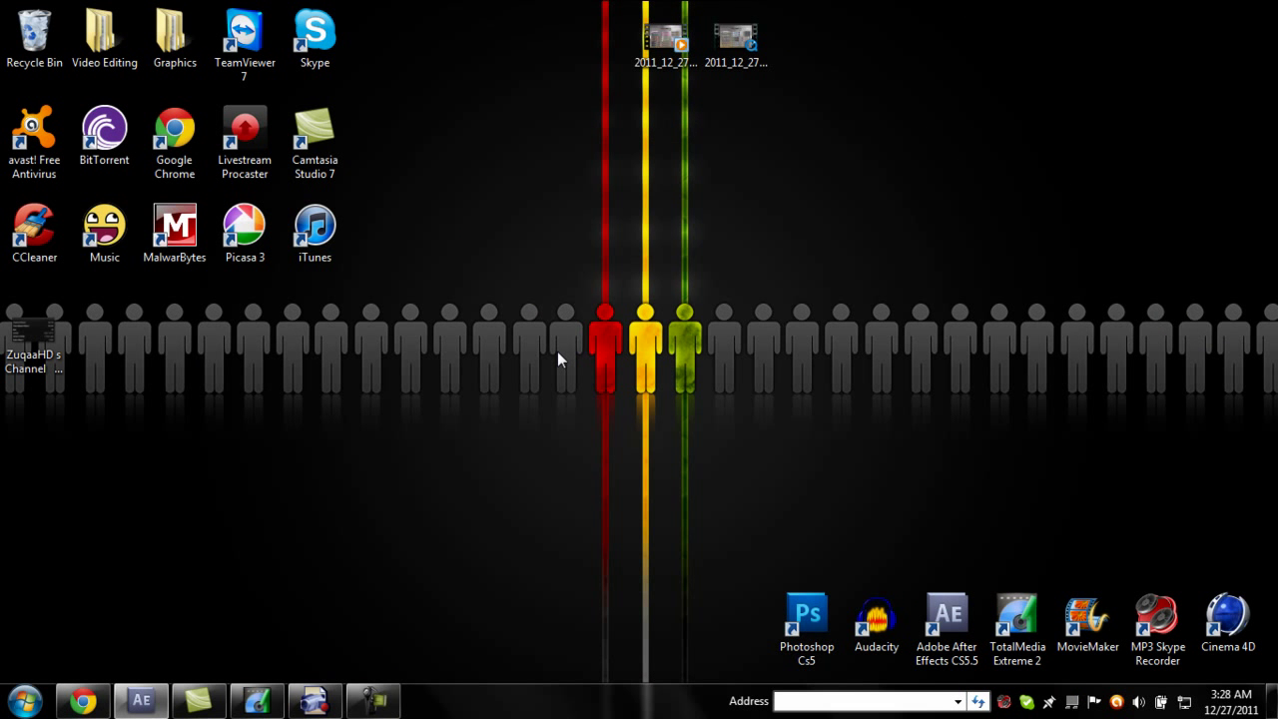
pyautogui.click(150, 589)
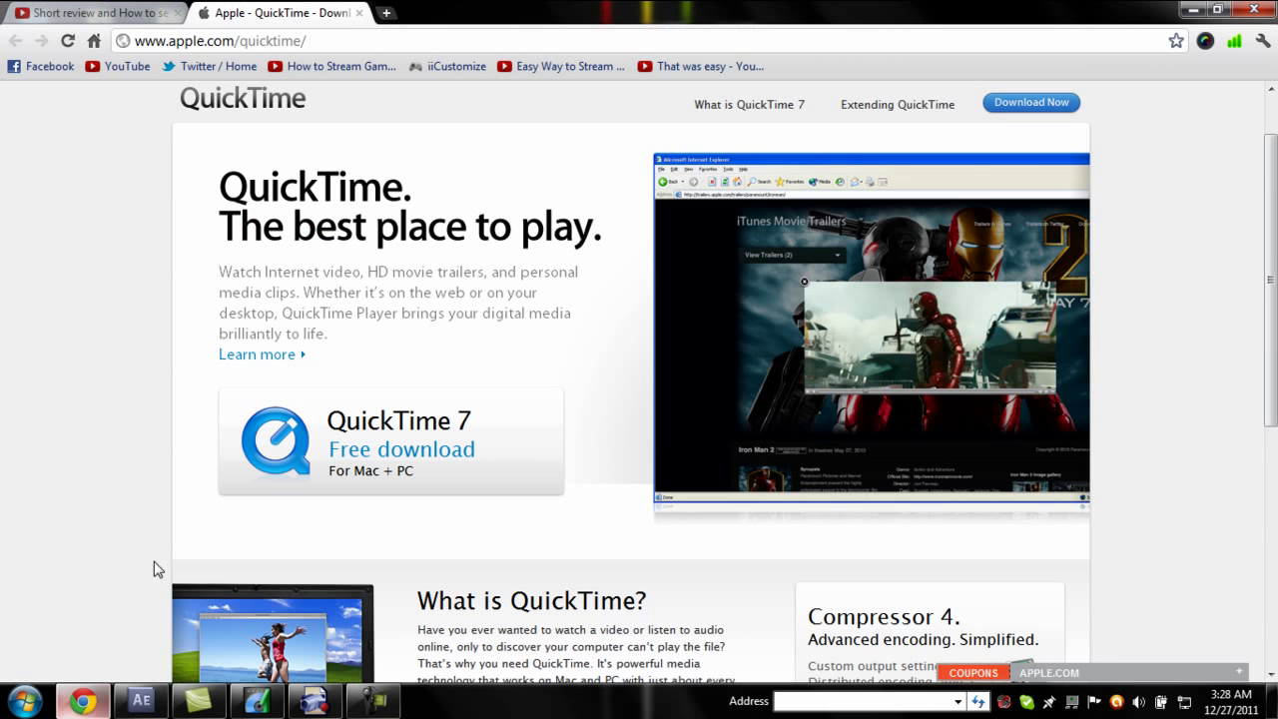
pyautogui.click(83, 701)
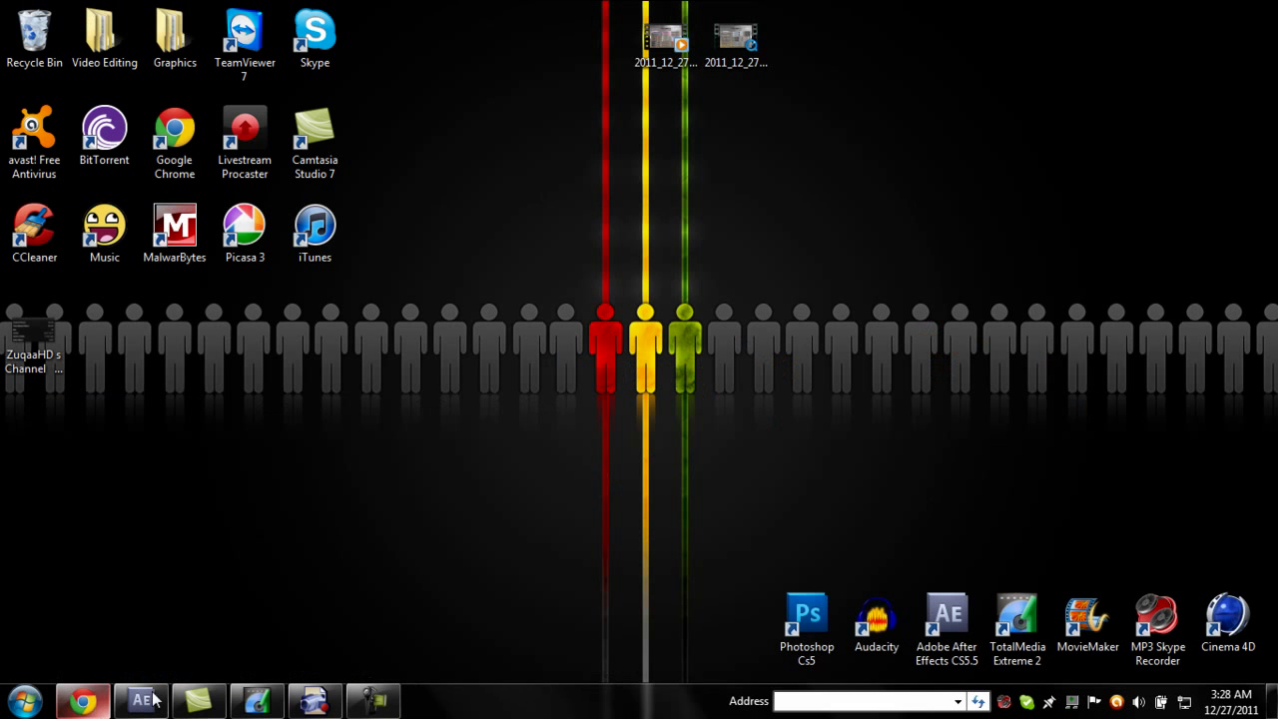
pyautogui.click(257, 701)
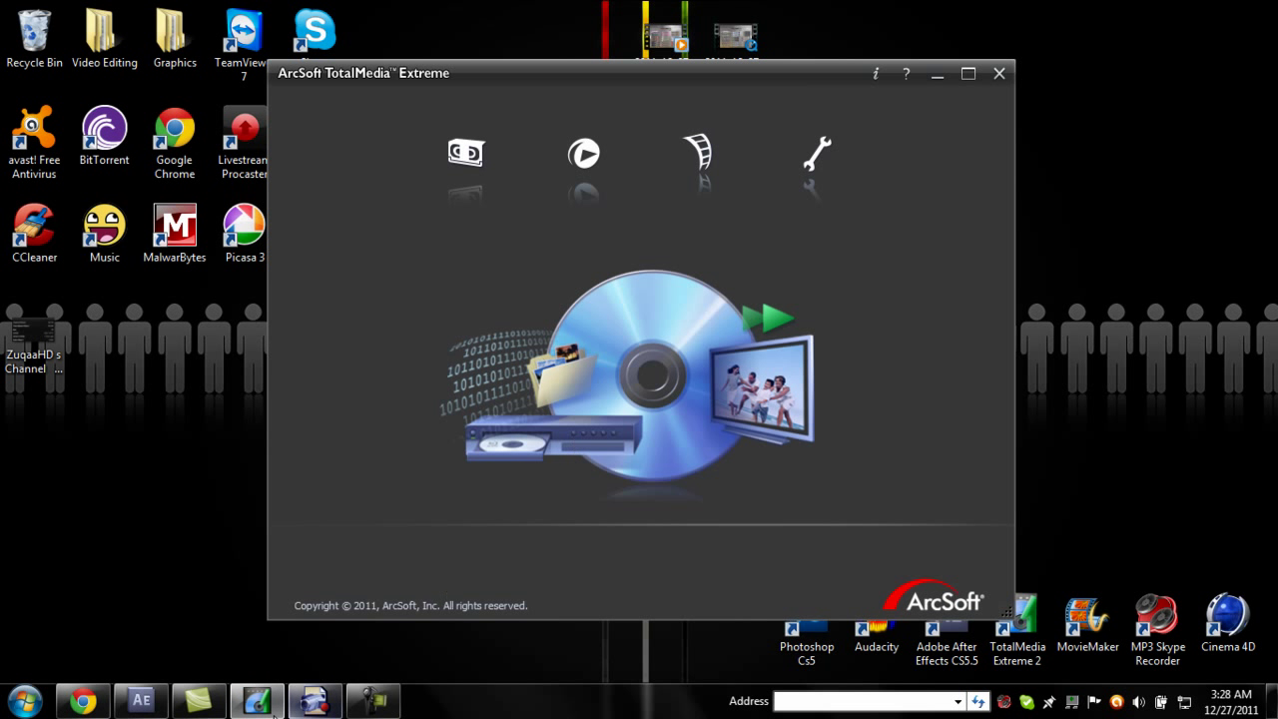
pyautogui.click(275, 711)
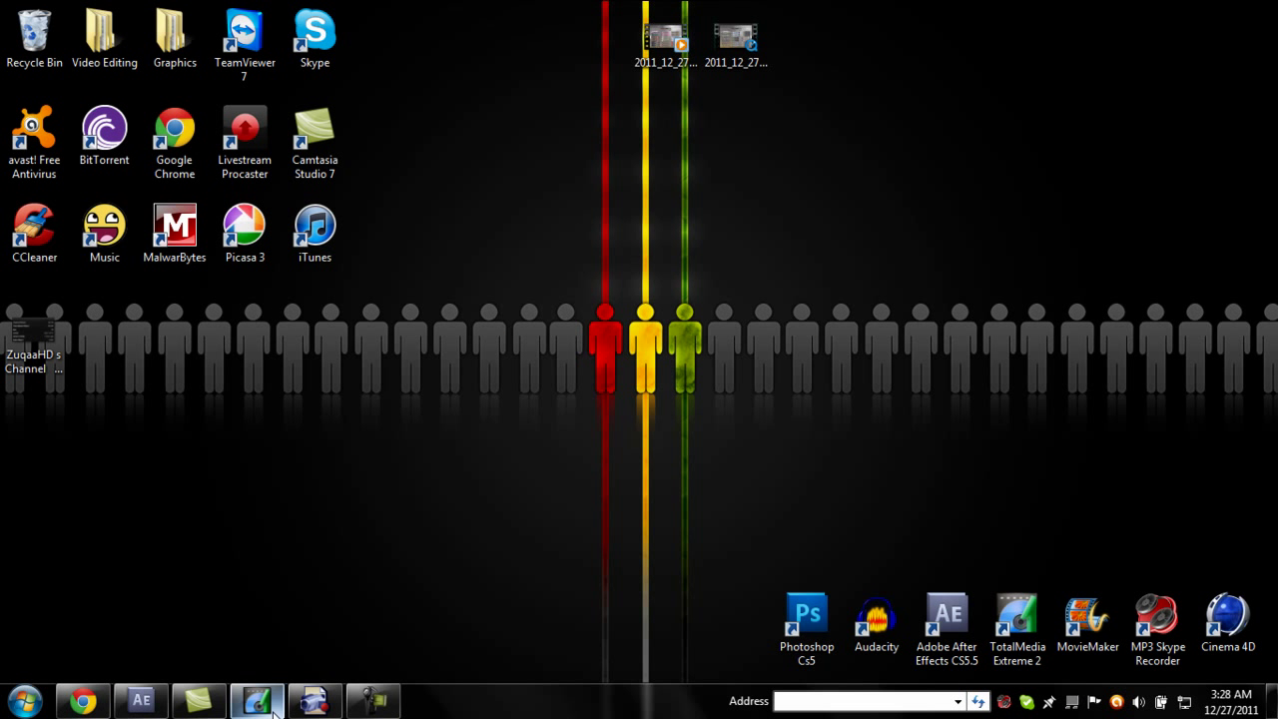
pyautogui.click(713, 28)
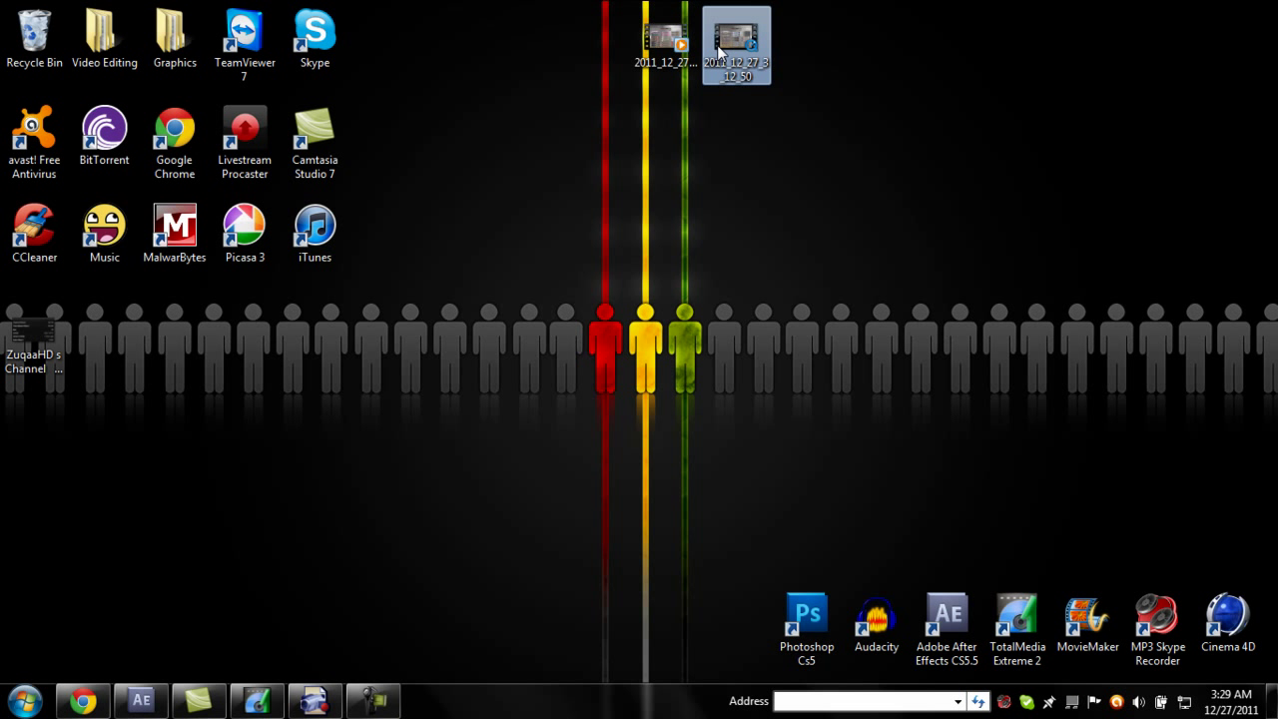
pyautogui.doubleClick(719, 50)
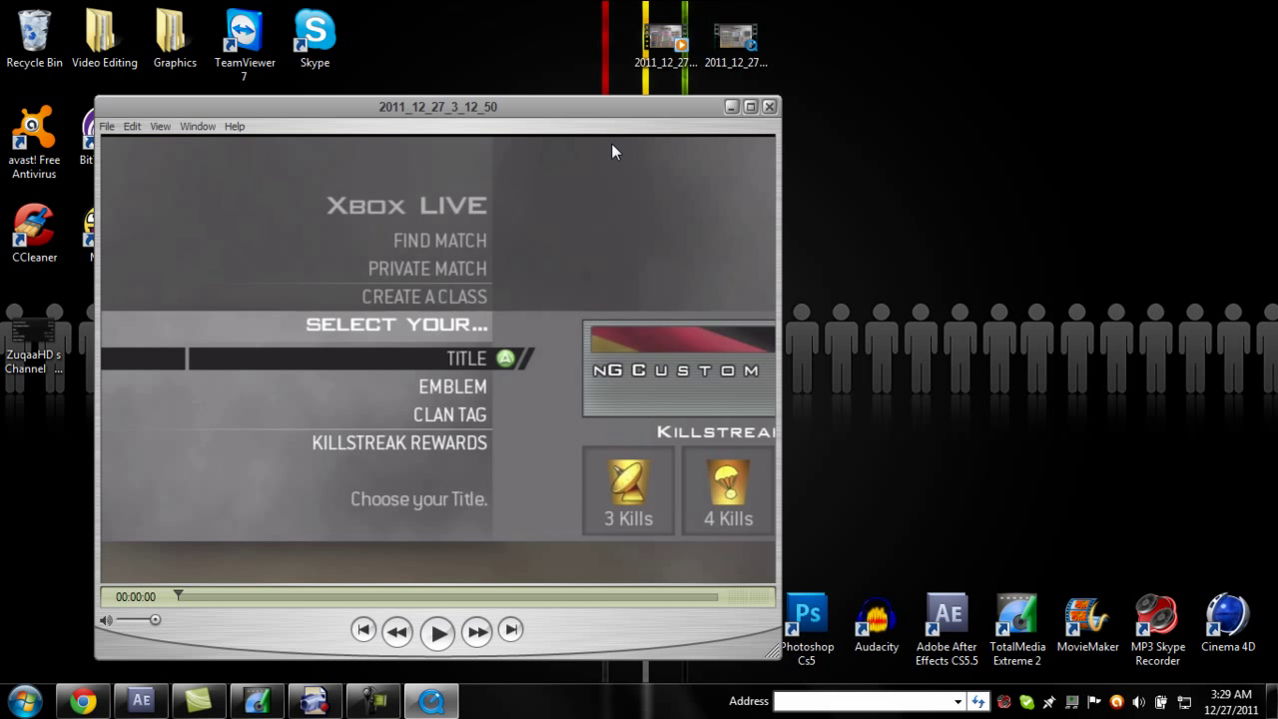
pyautogui.click(769, 105)
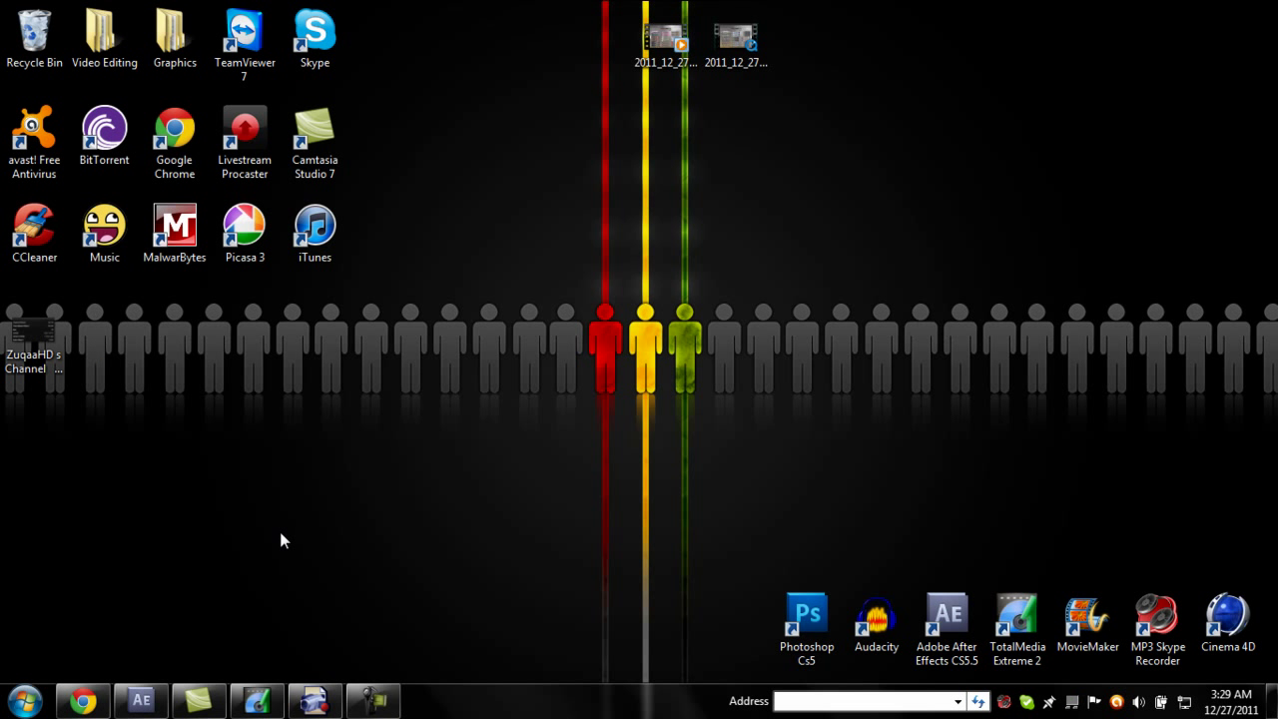
pyautogui.click(141, 701)
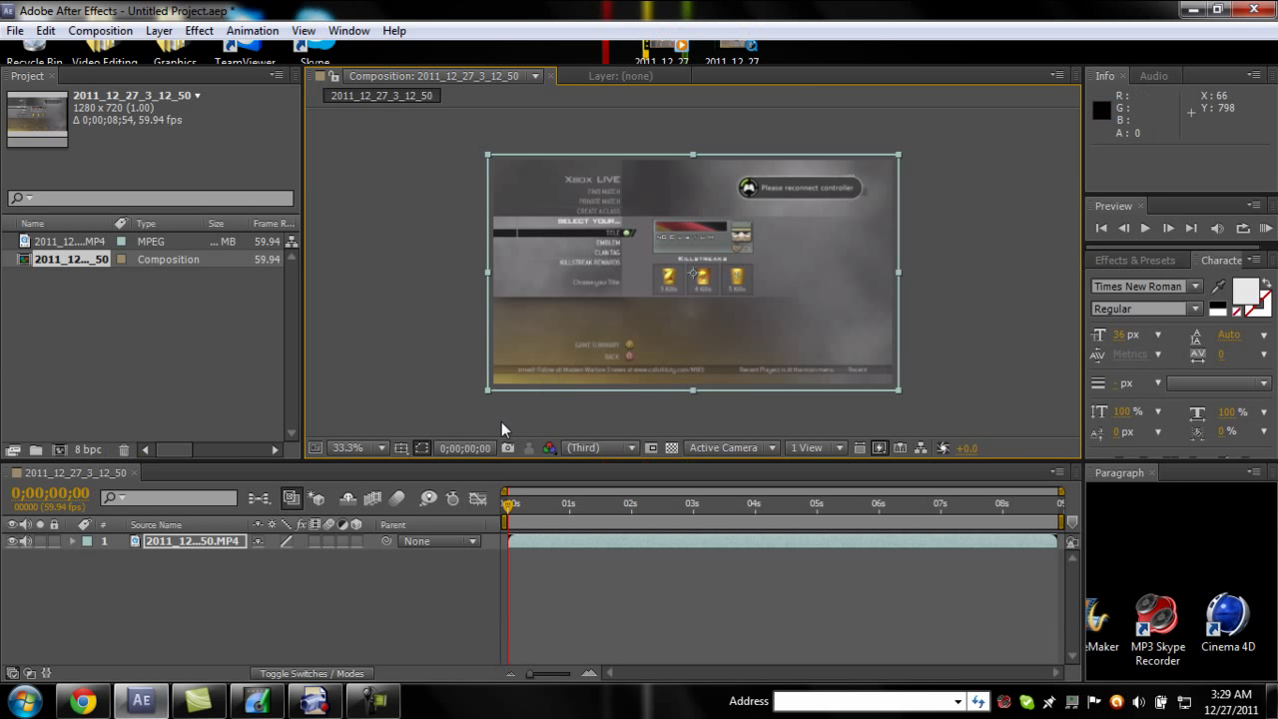
pyautogui.click(140, 701)
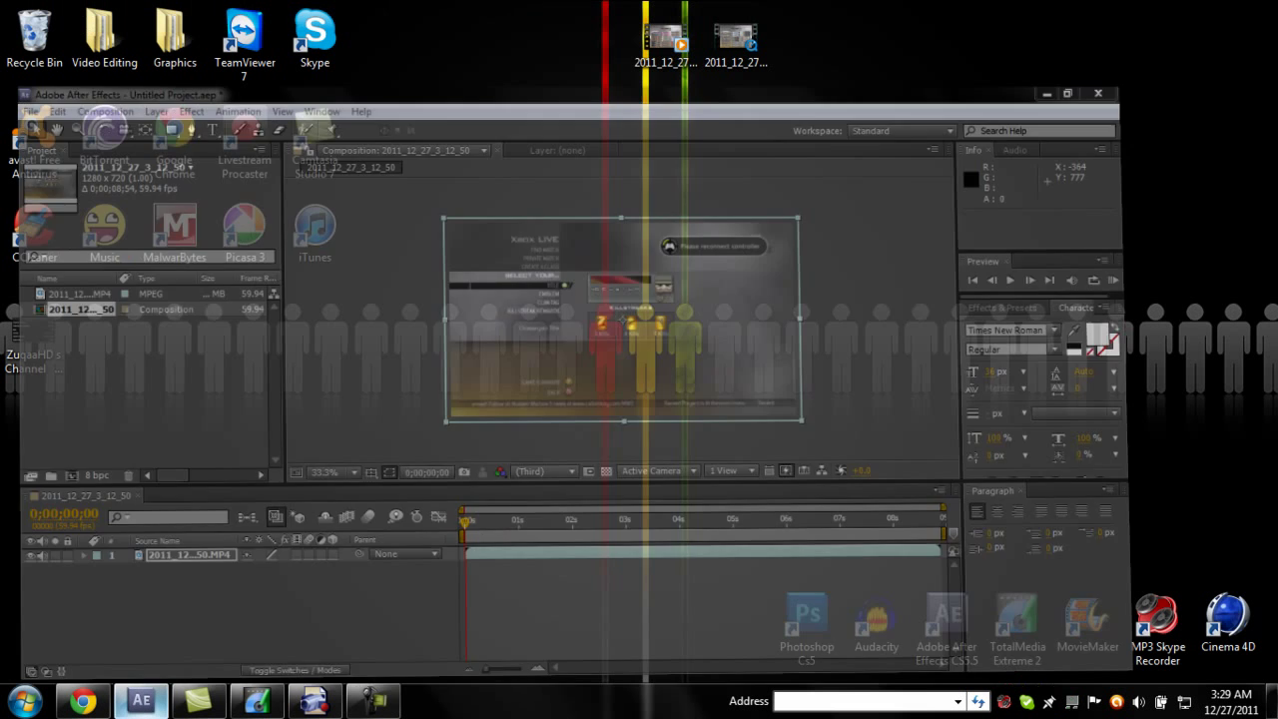
pyautogui.click(367, 702)
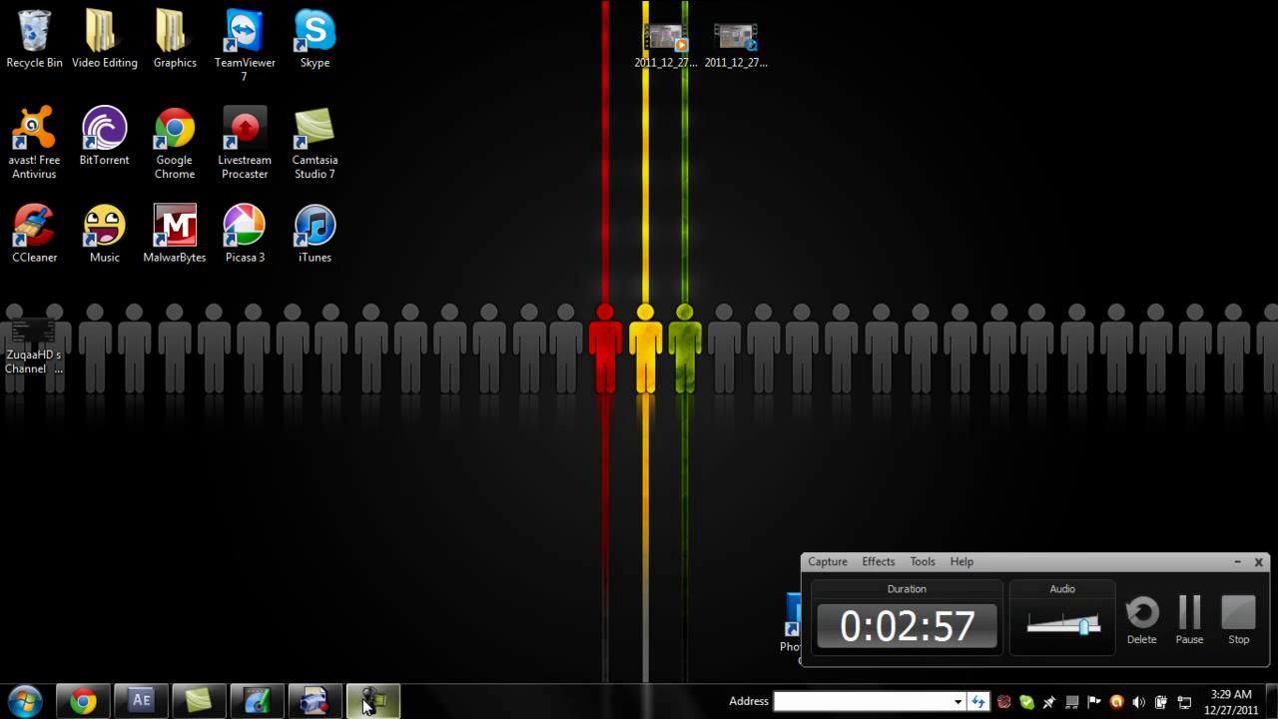